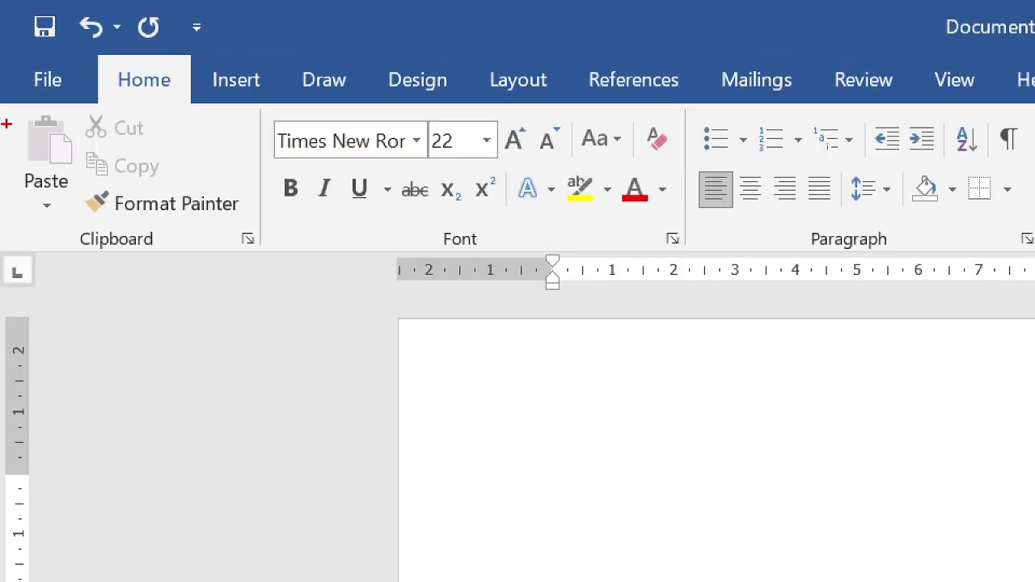
mouse_move(2, 103)
mouse_down()
mouse_move(687, 138)
mouse_move(623, 313)
mouse_move(1, 307)
mouse_move(61, 105)
mouse_up()
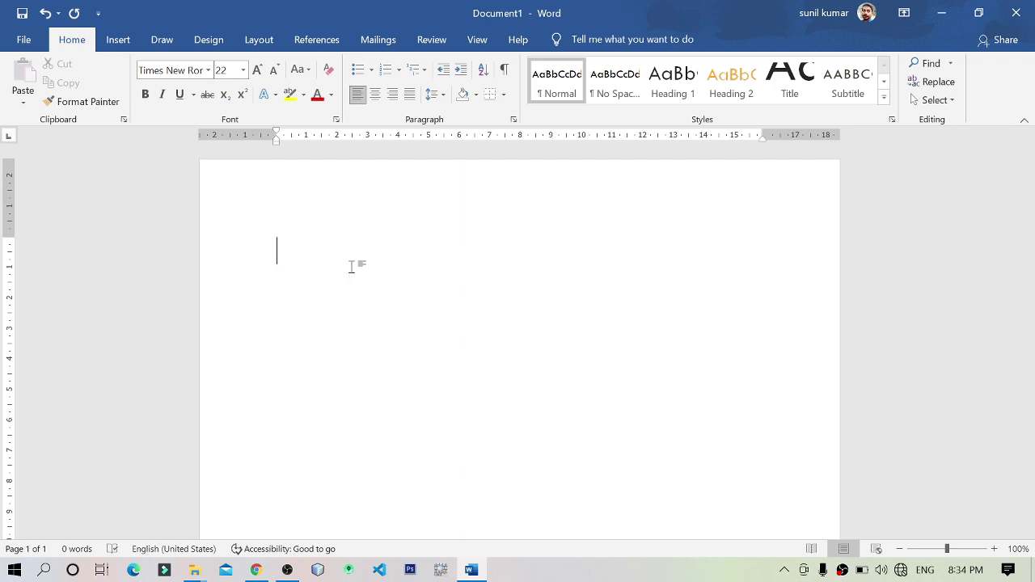
click(373, 70)
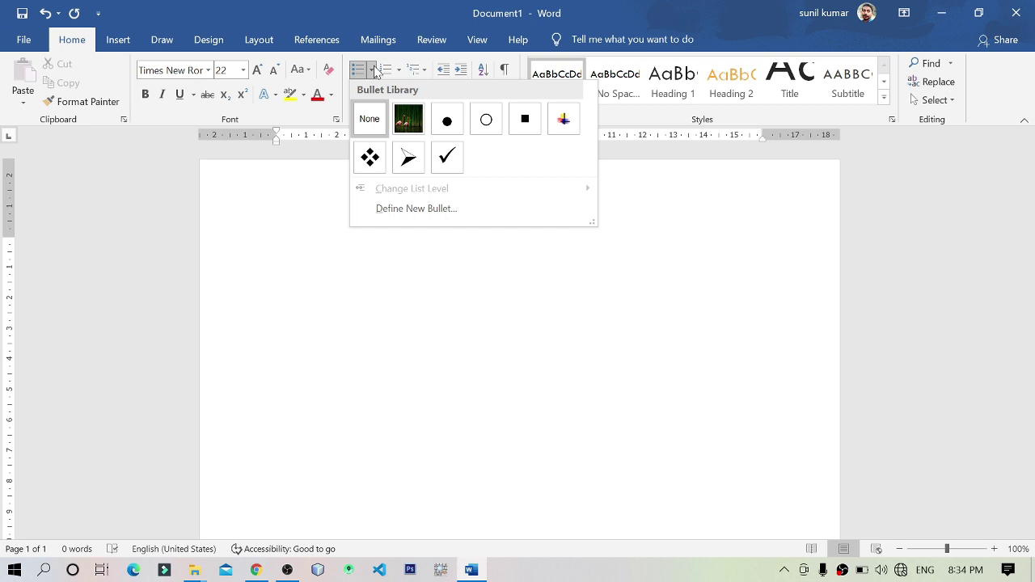
click(323, 287)
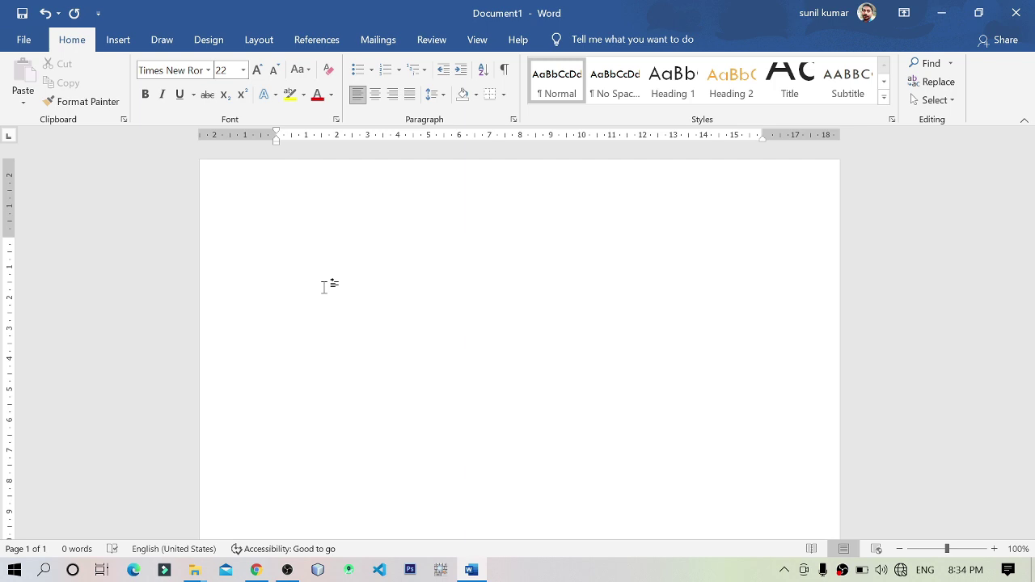
Enter the text "Student" and format the line as a list item with the four-diamond bullet.
text(Studet)
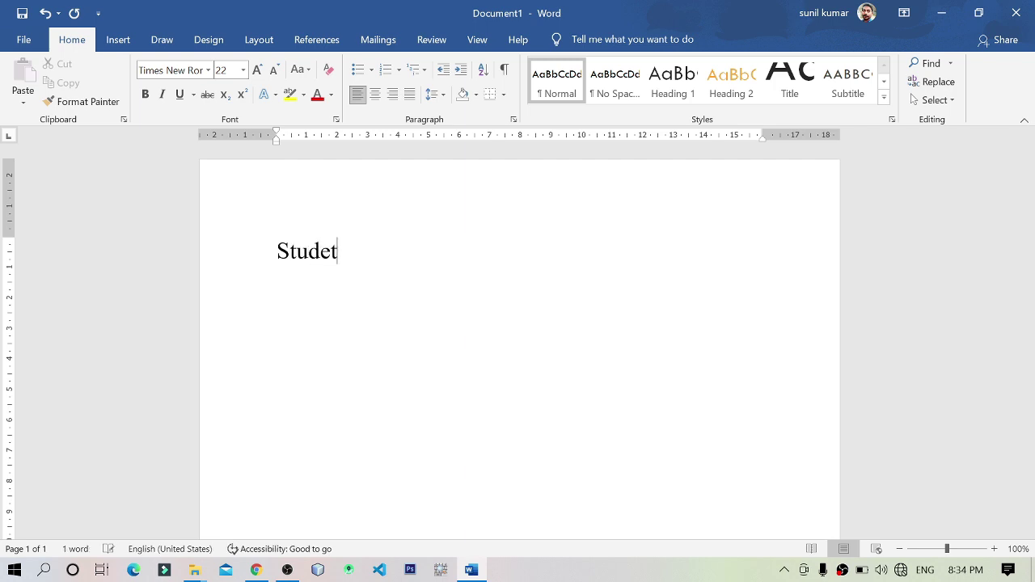
key(BackSpace)
text(nt)
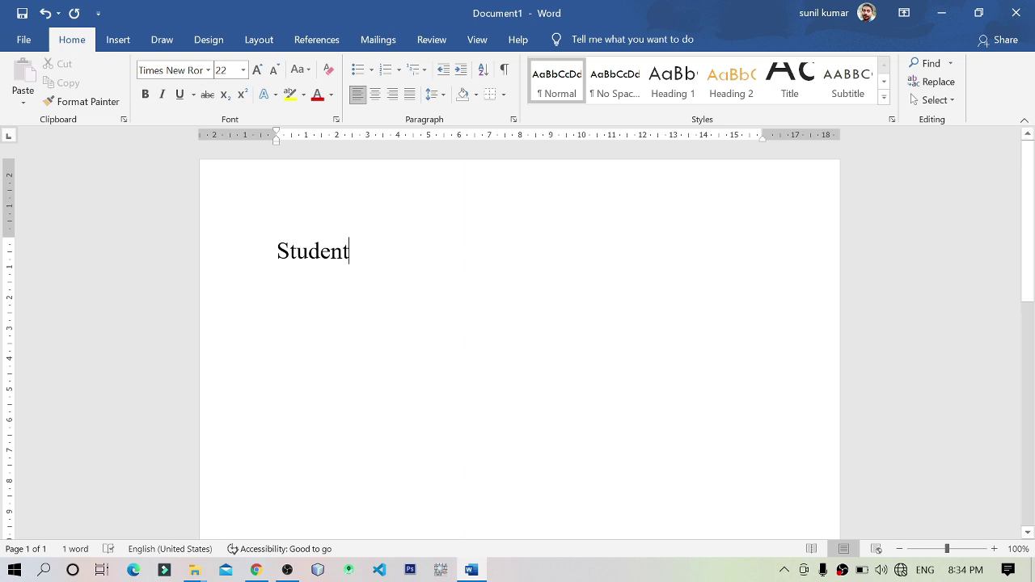
click(370, 70)
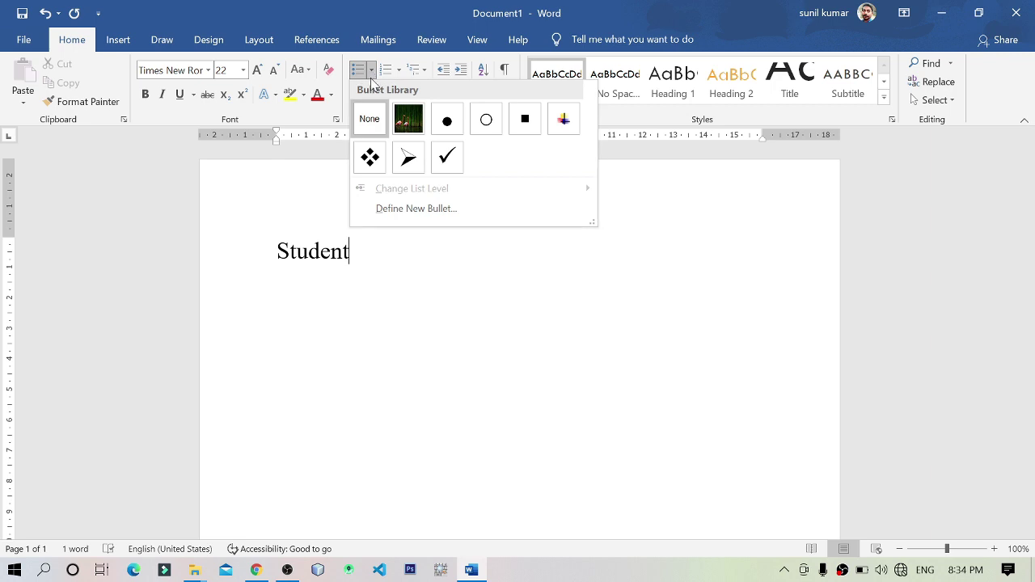
click(373, 158)
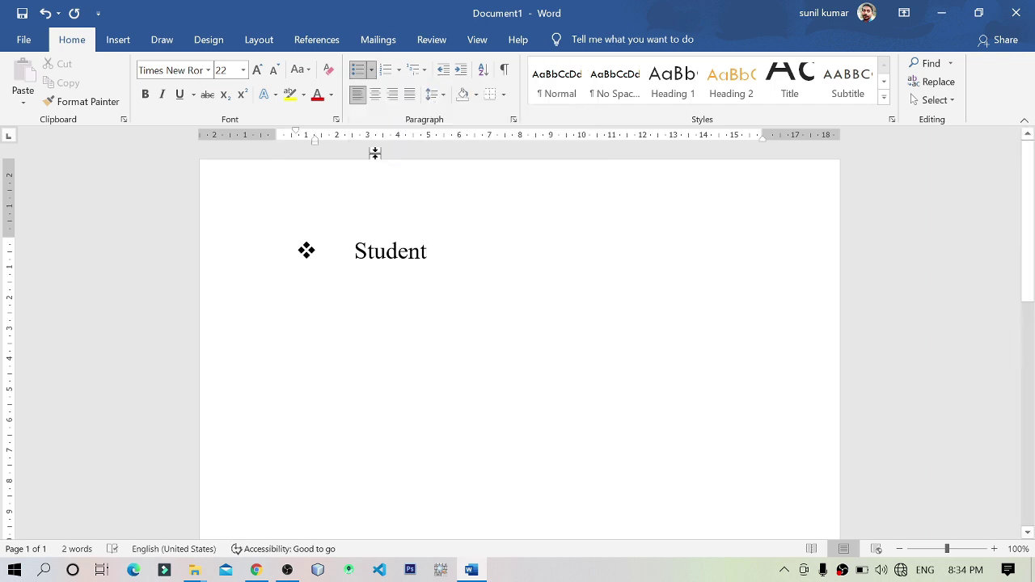
Add two more bulleted items, "Boys" and "Girls", below Student.
key(Return)
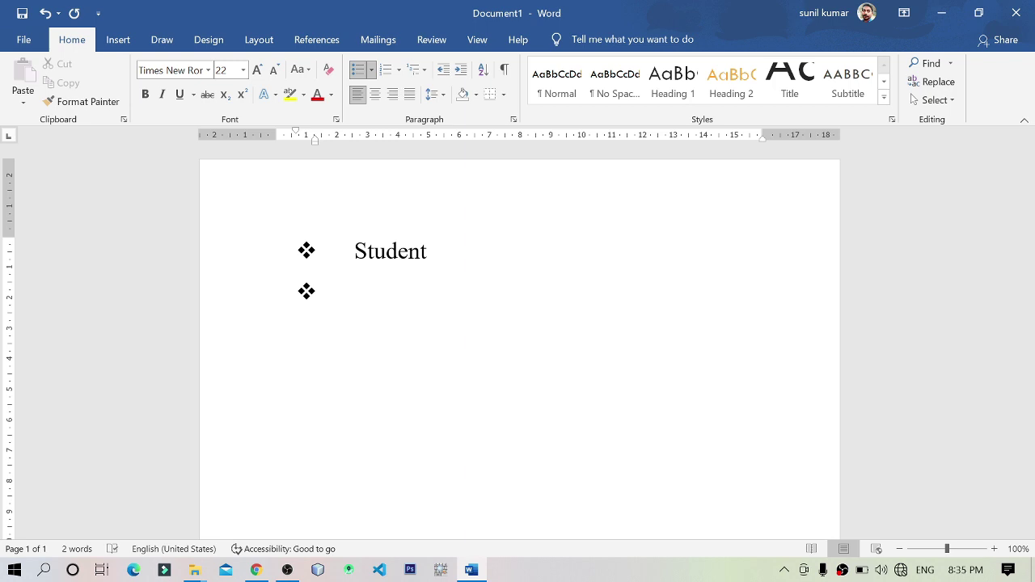
text(Boy)
key(Return)
text(Gi)
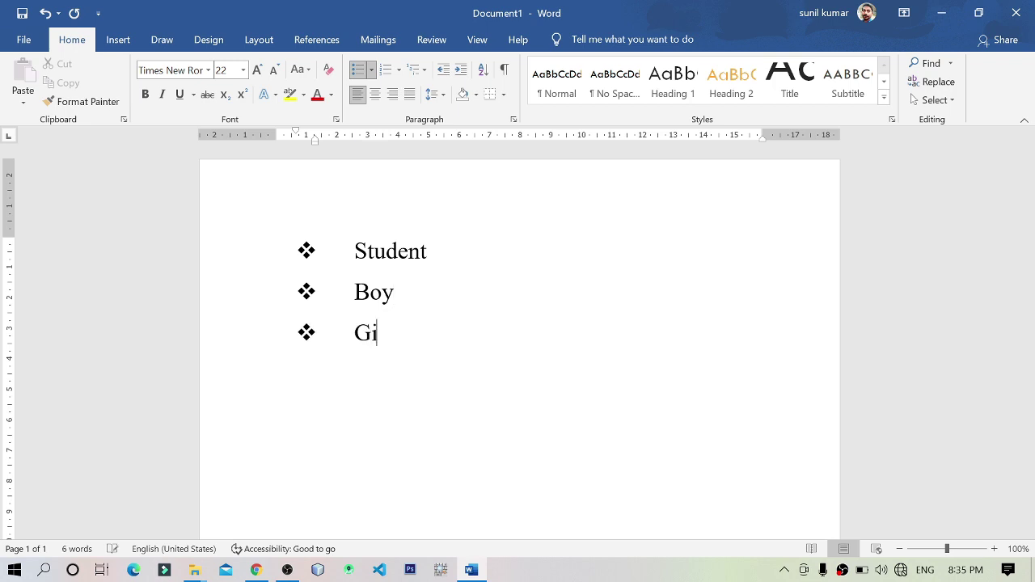
text(rls)
click(395, 292)
text(s)
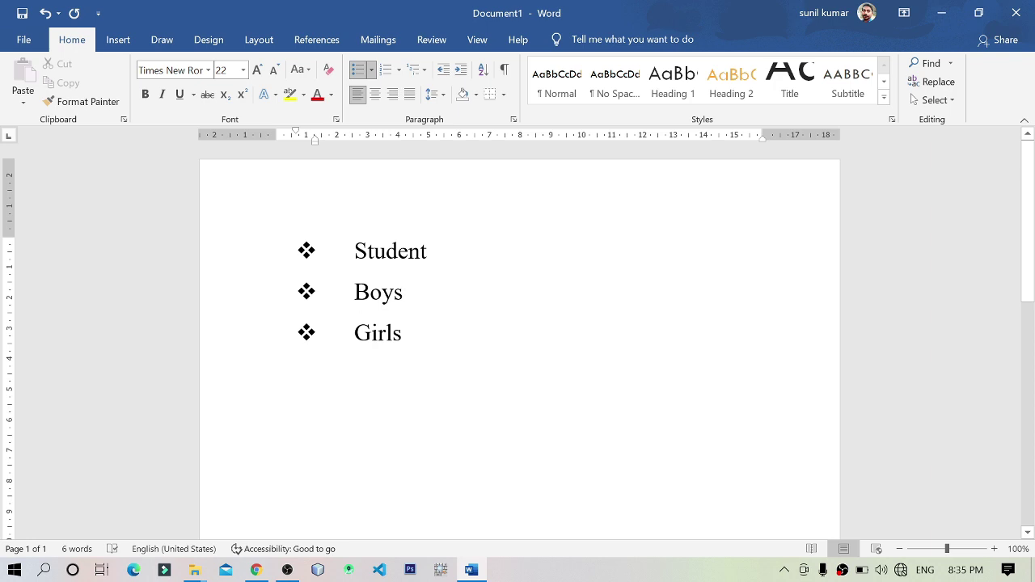
Increase the indent of the Boys and Girls items by one level so they become sub-items of Student.
drag(408, 333, 337, 303)
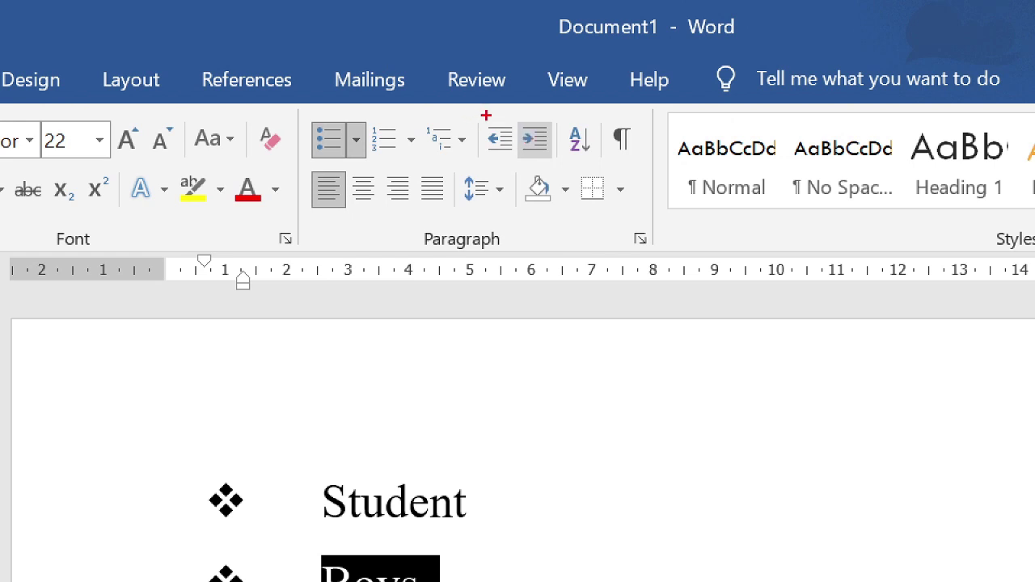
mouse_move(485, 116)
mouse_down()
mouse_move(523, 166)
mouse_move(563, 168)
mouse_up()
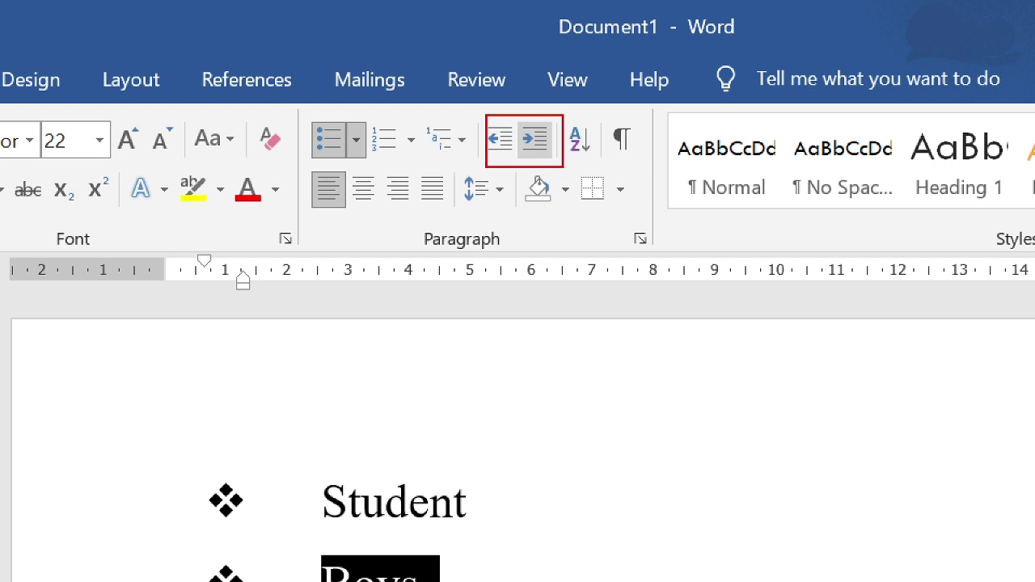
mouse_move(463, 136)
mouse_down()
mouse_move(490, 138)
mouse_move(470, 125)
mouse_move(495, 140)
mouse_move(477, 160)
mouse_up()
mouse_move(571, 135)
mouse_down()
mouse_move(587, 118)
mouse_move(561, 117)
mouse_move(585, 150)
mouse_up()
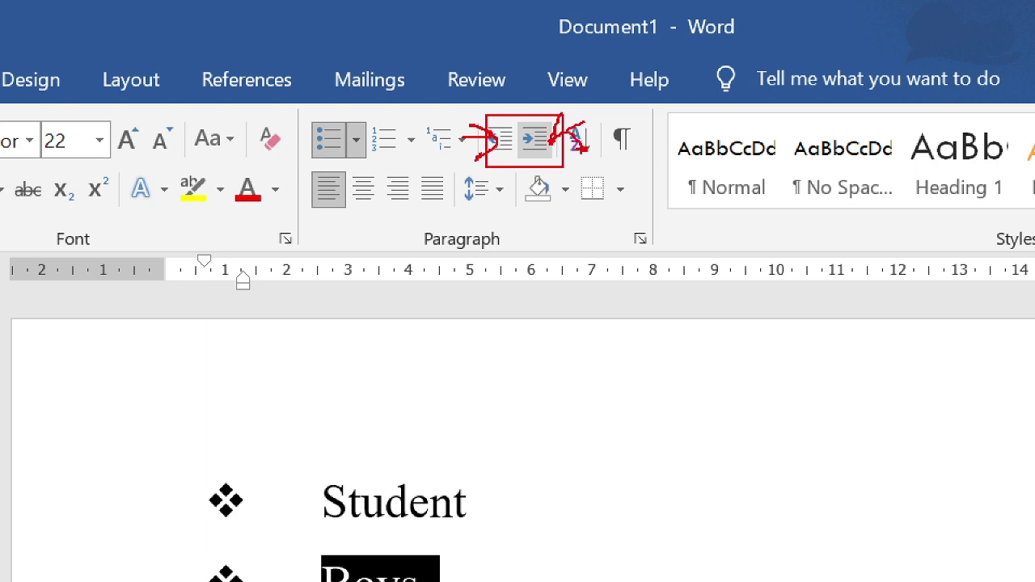
key(Escape)
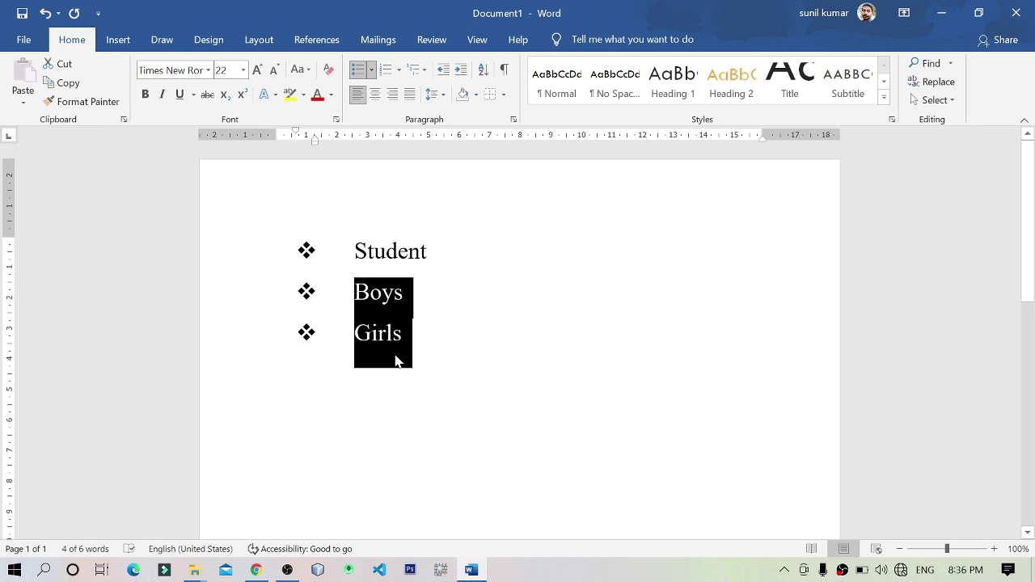
click(457, 73)
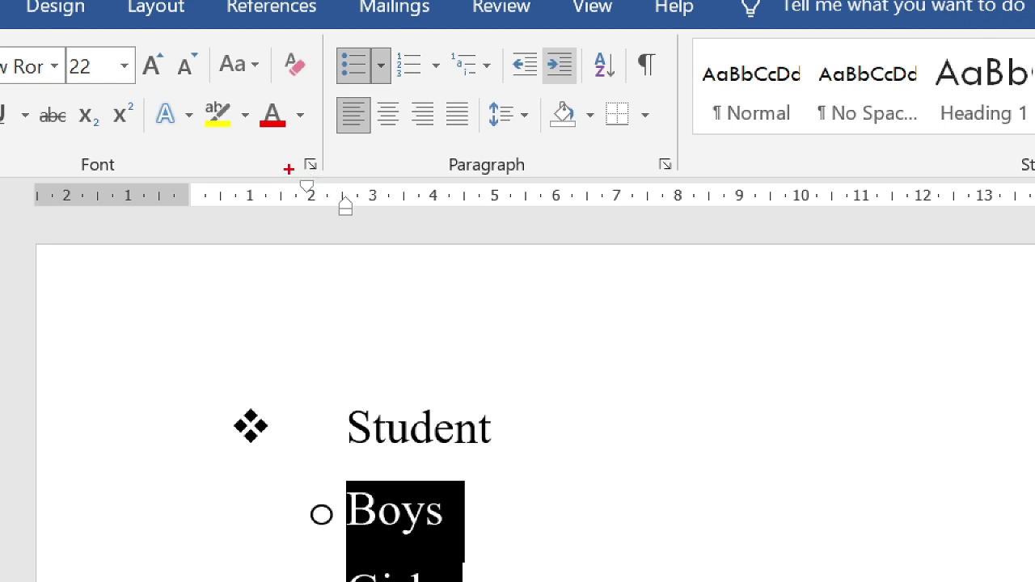
mouse_move(286, 168)
mouse_down()
mouse_move(349, 259)
mouse_move(368, 241)
mouse_up()
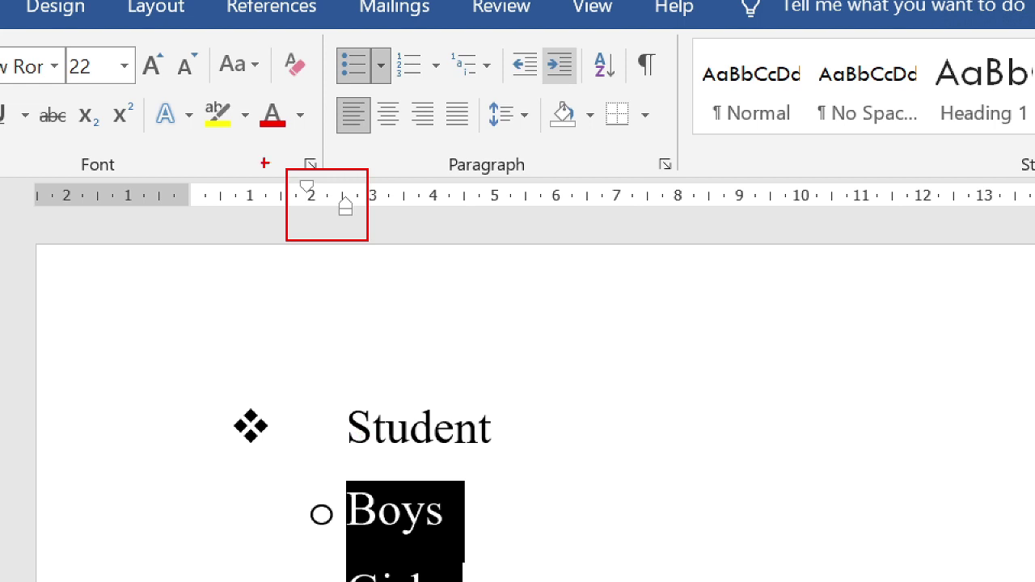
mouse_move(193, 171)
mouse_down()
mouse_move(173, 204)
mouse_move(204, 208)
mouse_move(182, 176)
mouse_up()
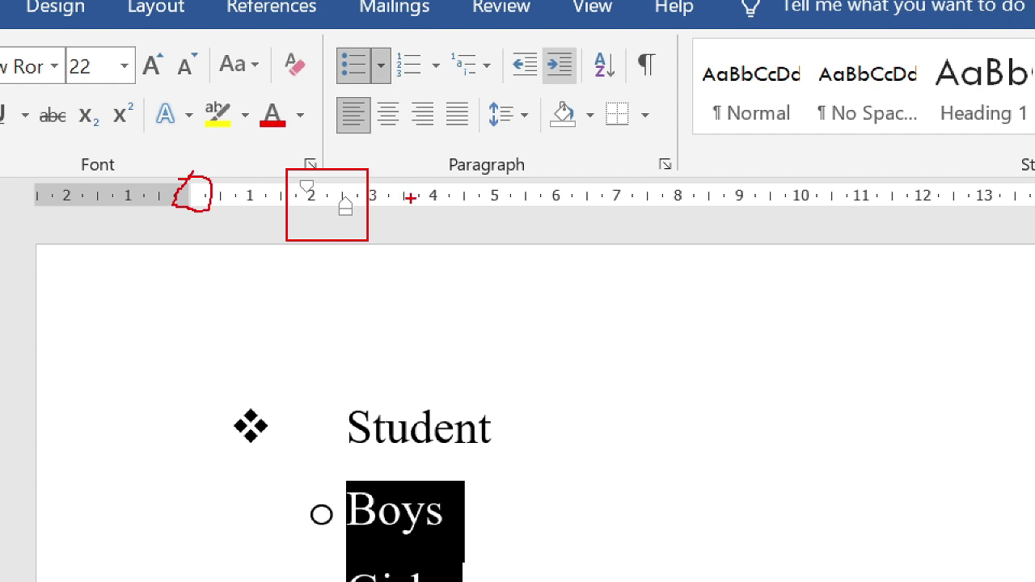
key(Escape)
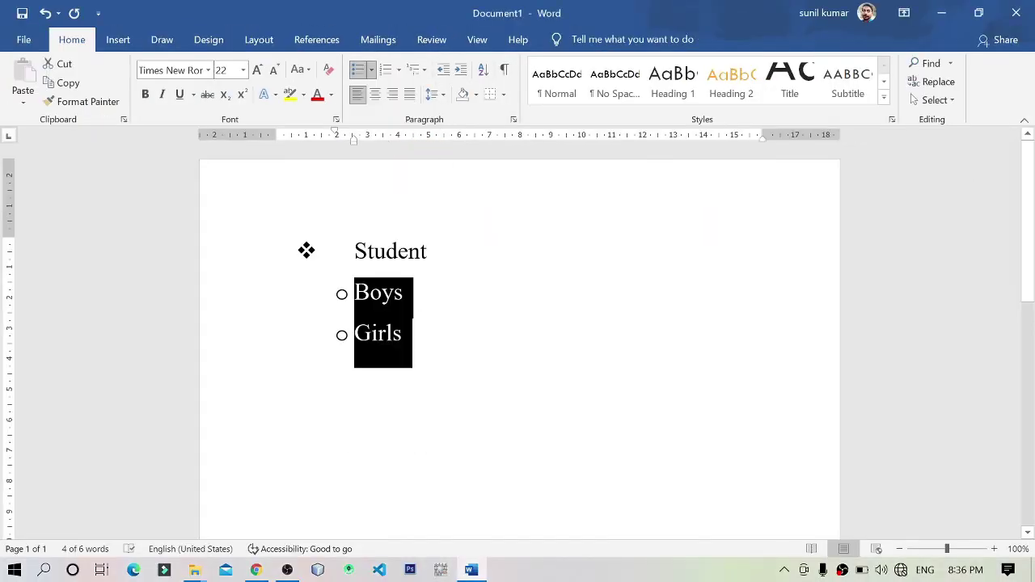
Insert a third-level bulleted list under Boys and enter three boys' first names as its items.
click(413, 297)
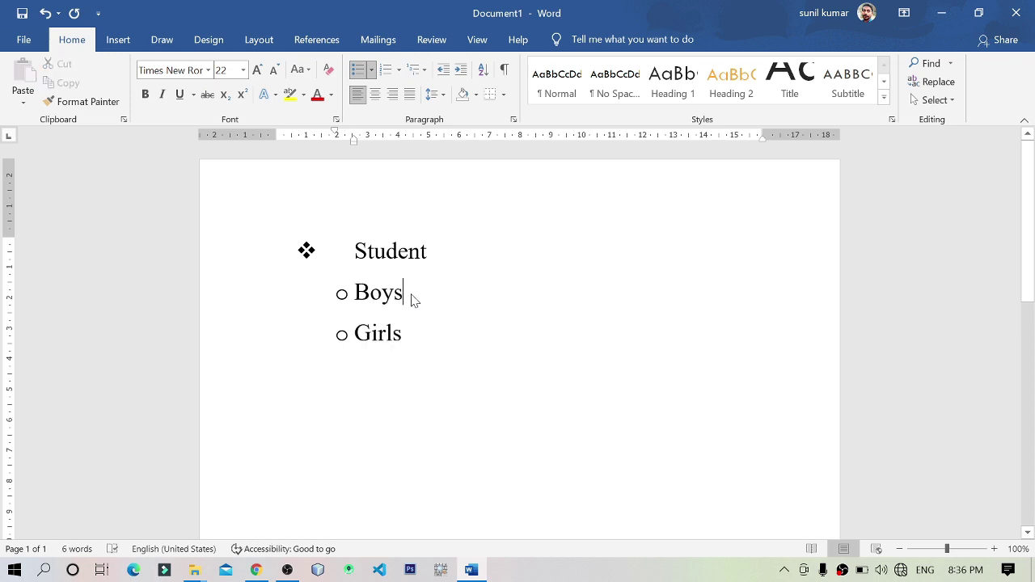
key(Return)
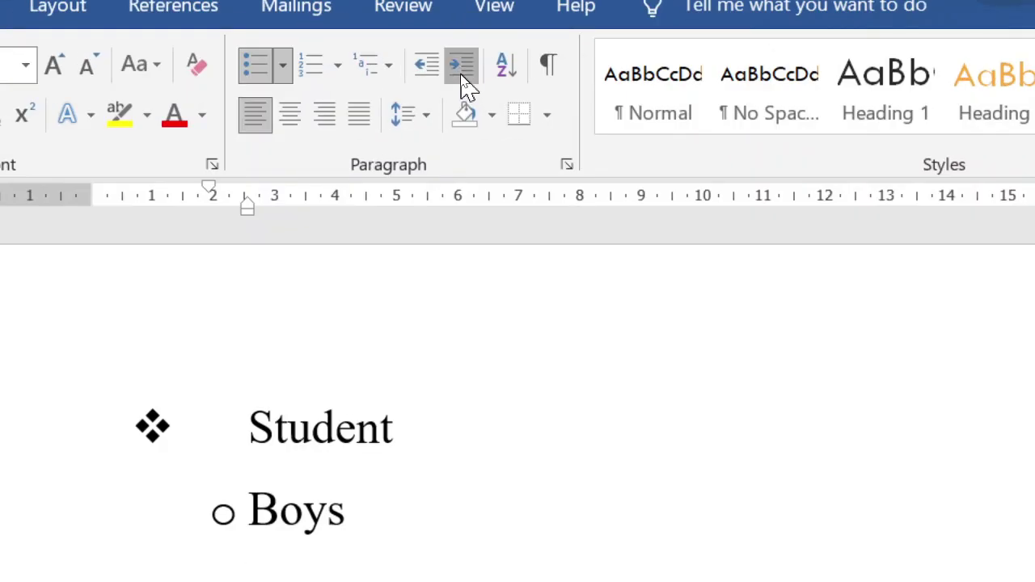
click(464, 81)
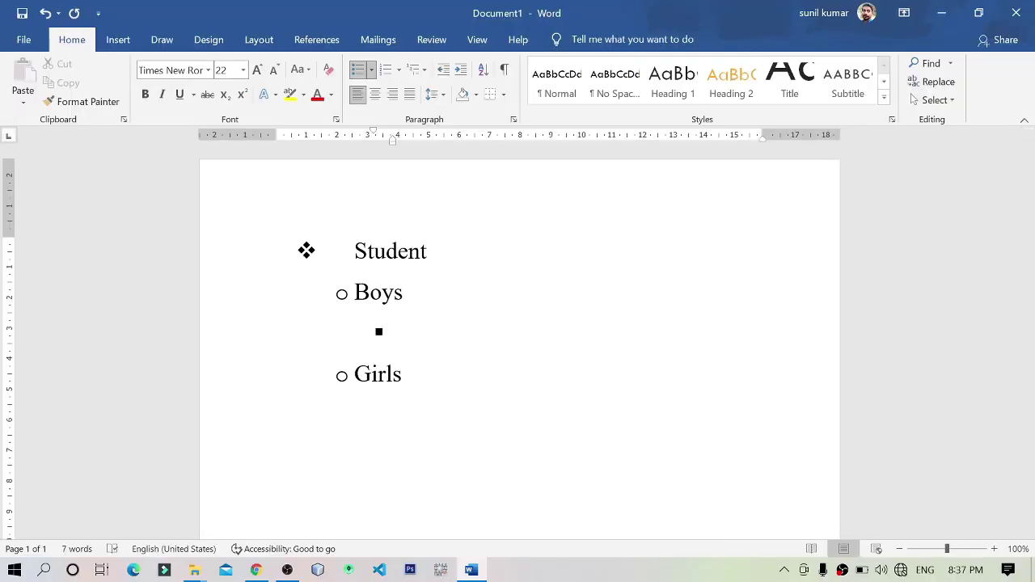
text(Ram)
key(Return)
text(Mohan)
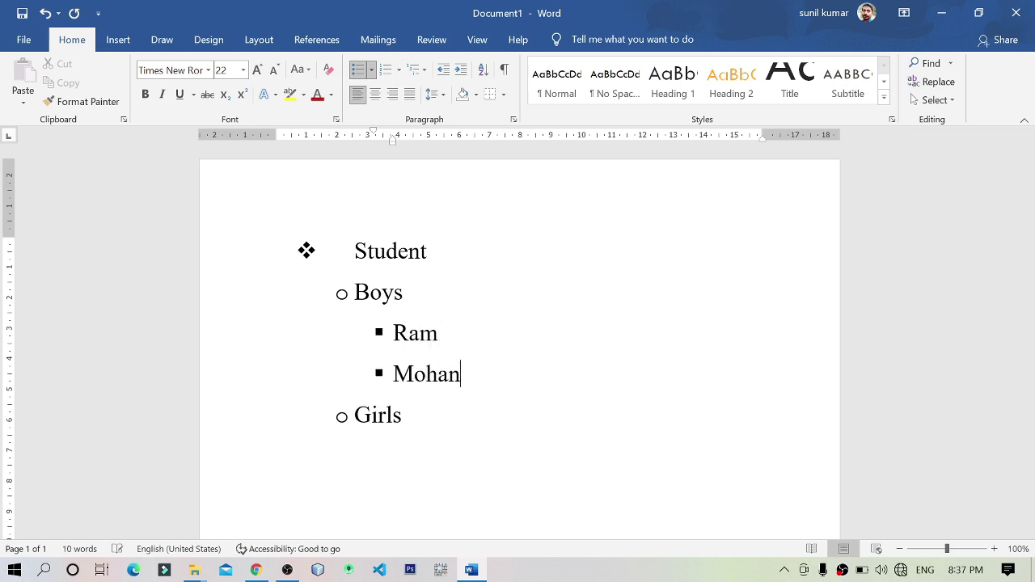
key(Return)
text(R)
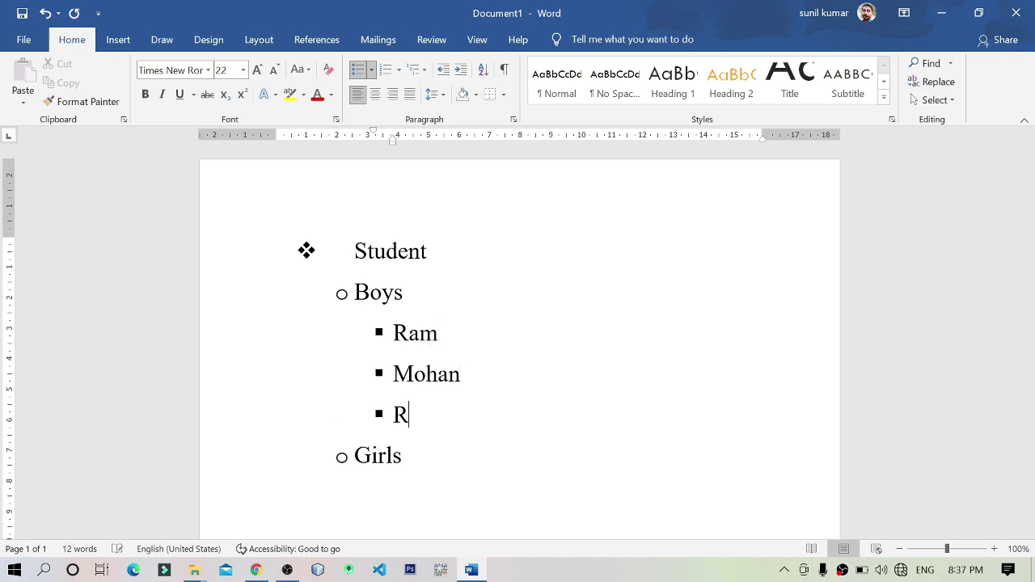
text(ohan)
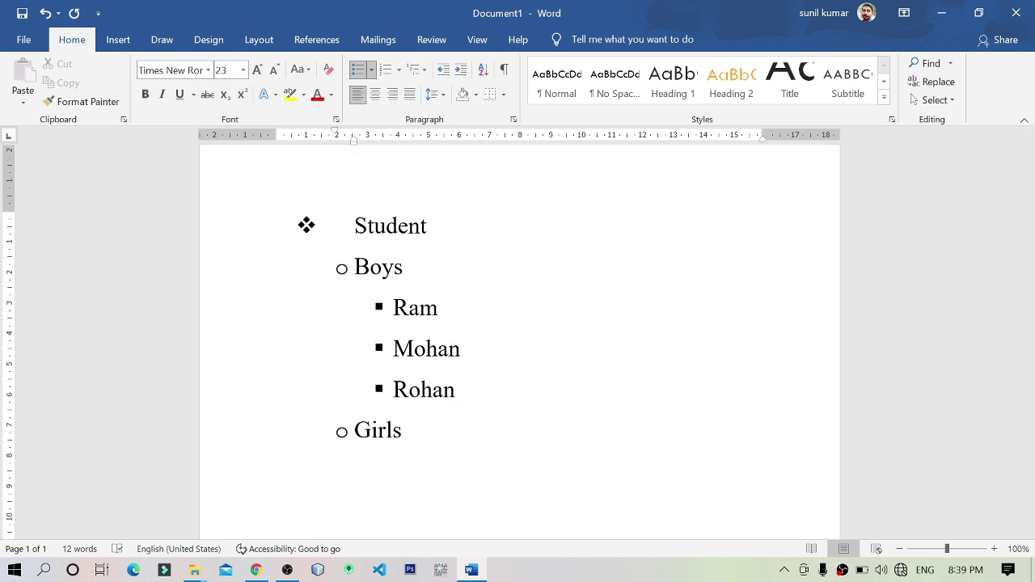
Insert a third-level bulleted list under Girls and enter three girls' first names as its items.
key(Return)
key(Tab)
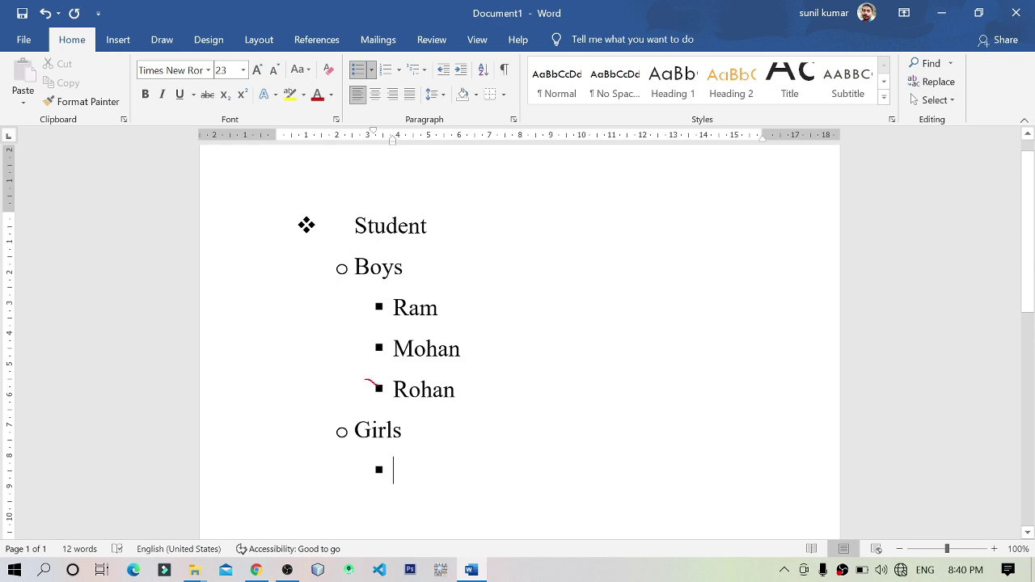
mouse_move(380, 397)
mouse_down()
mouse_move(370, 379)
mouse_move(390, 390)
mouse_up()
mouse_move(378, 473)
mouse_down()
mouse_move(360, 471)
mouse_move(387, 459)
mouse_move(377, 484)
mouse_move(366, 466)
mouse_up()
key(Escape)
text(Sita)
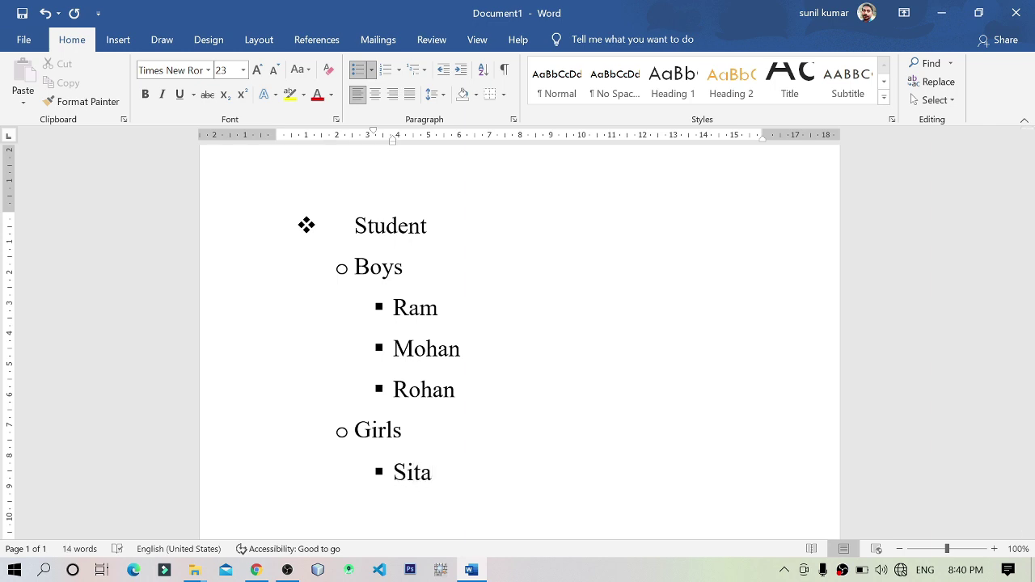
key(Return)
text(Gita)
key(Return)
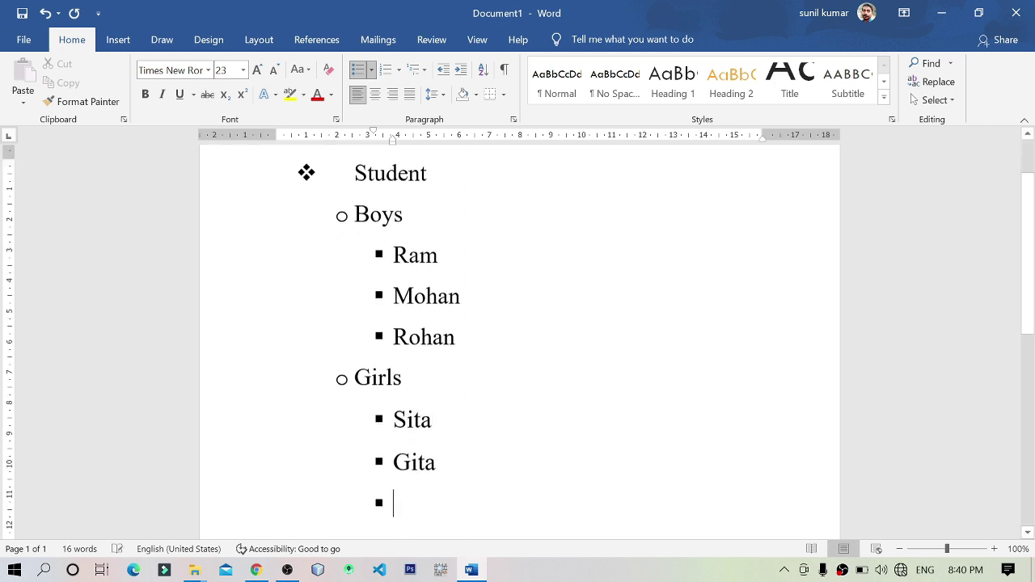
text(Pri)
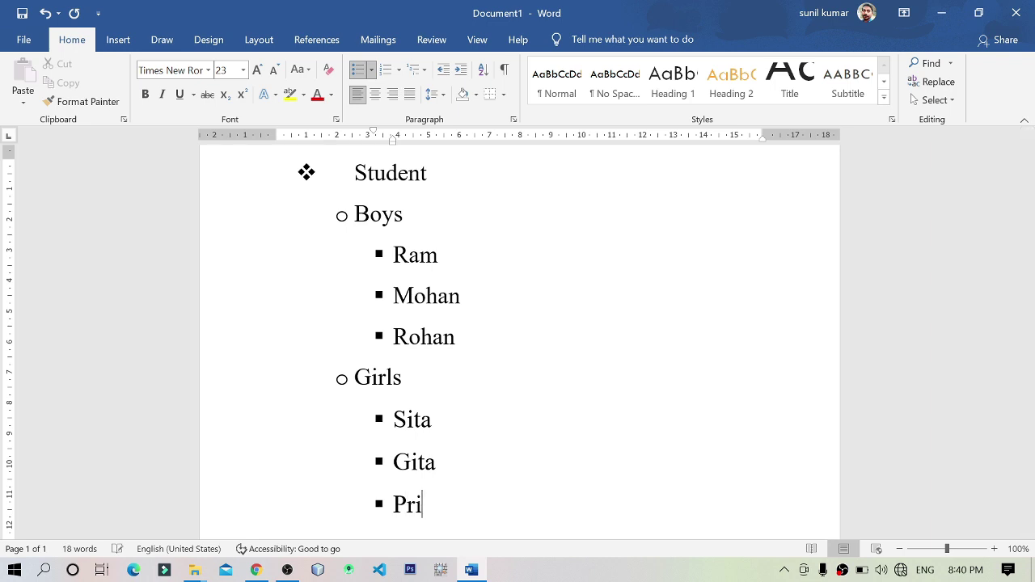
text(ya)
Start defining a new bullet and examine the symbols available as bullet characters, leaving the symbol selection without choosing one.
scroll(520, 342, up, 2)
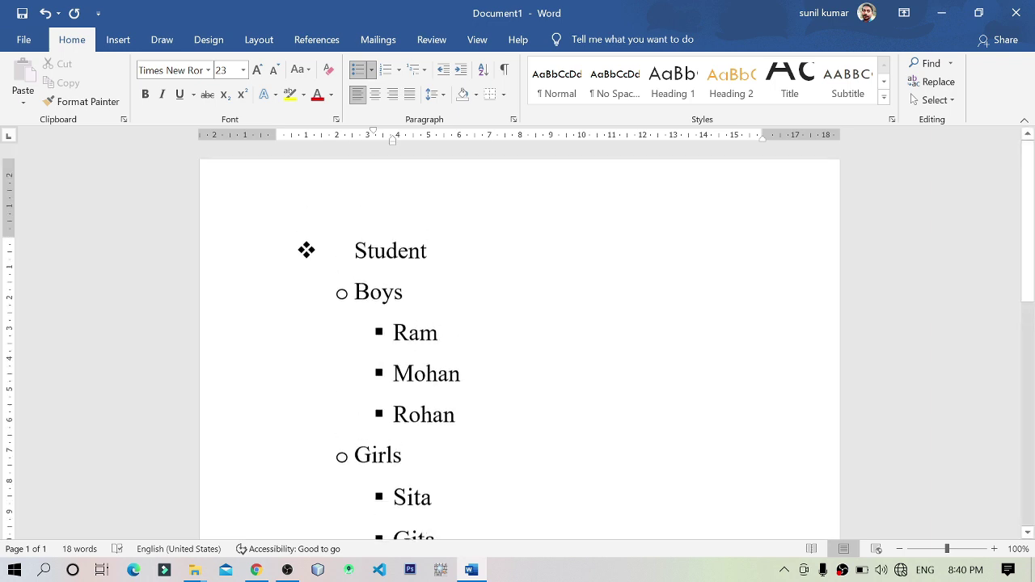
scroll(520, 342, down, 1)
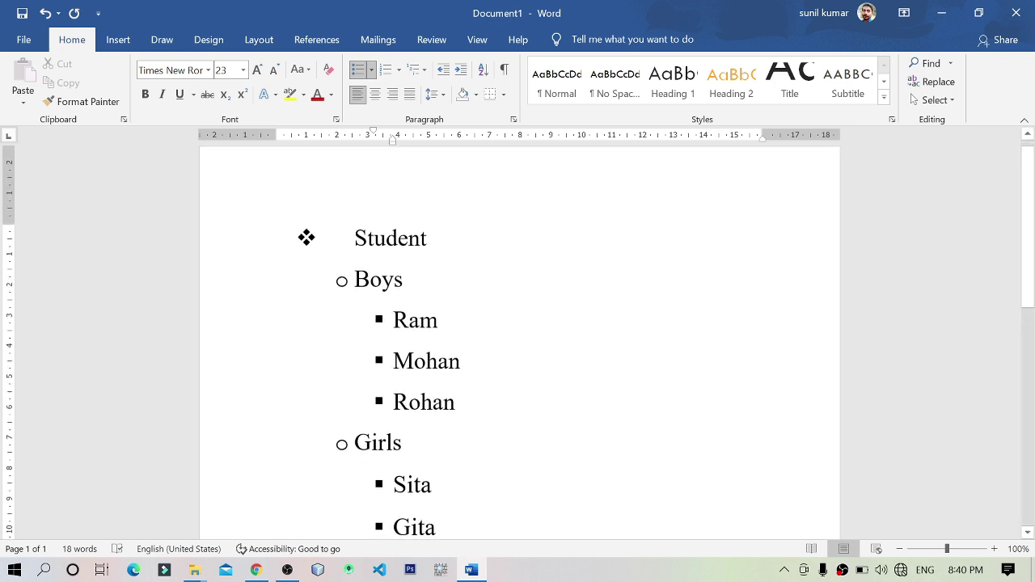
click(373, 70)
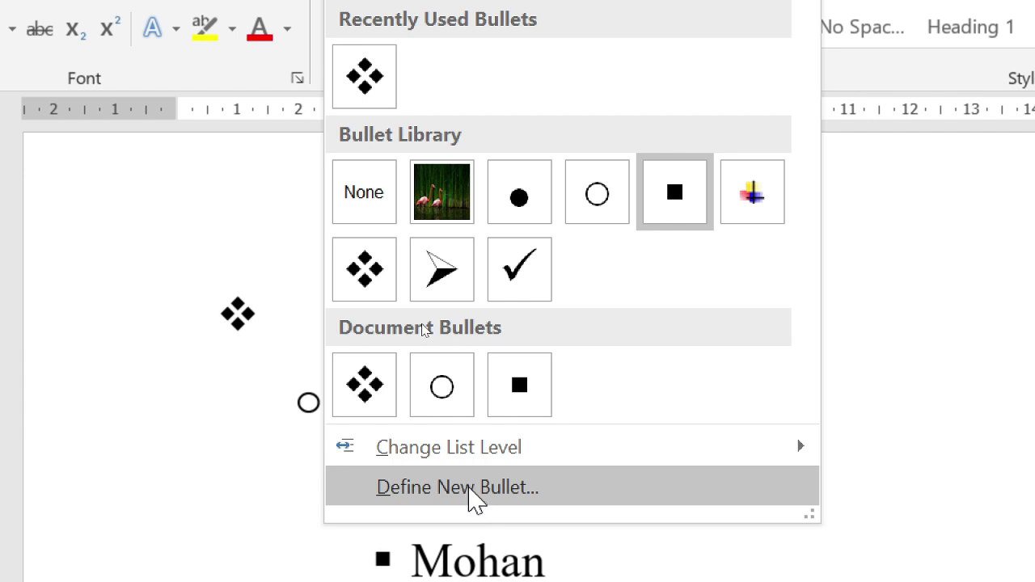
click(475, 495)
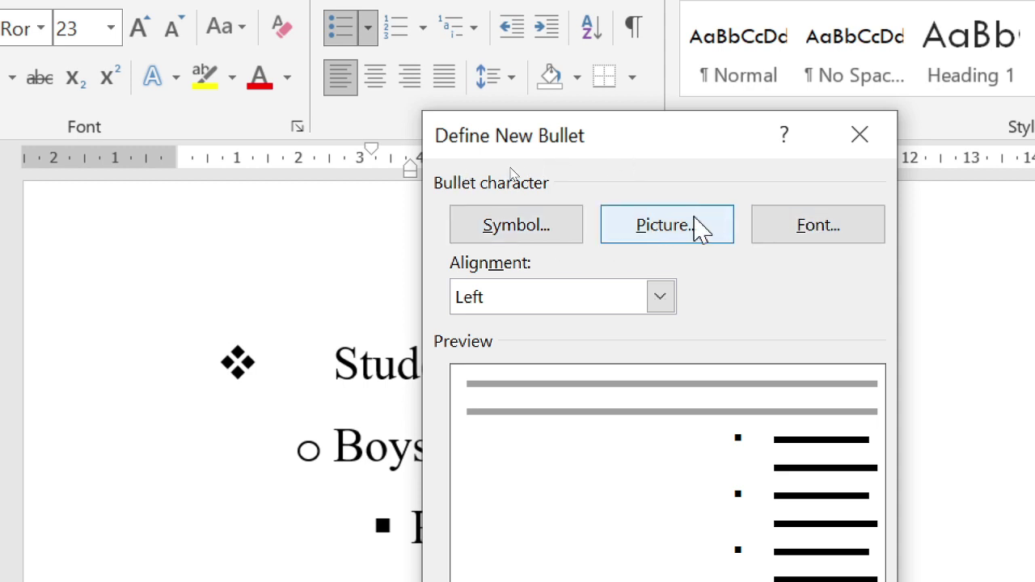
click(537, 232)
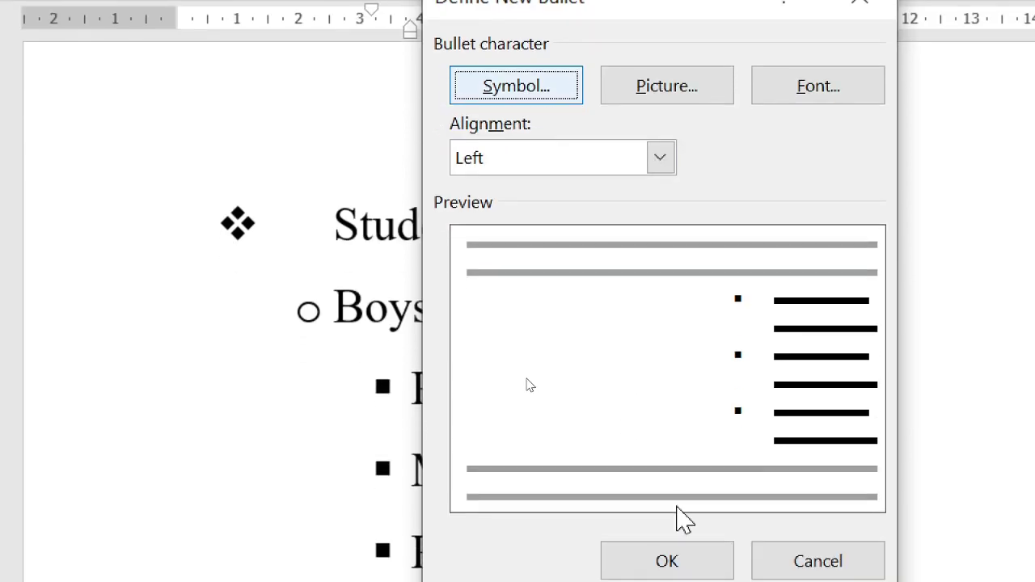
click(534, 87)
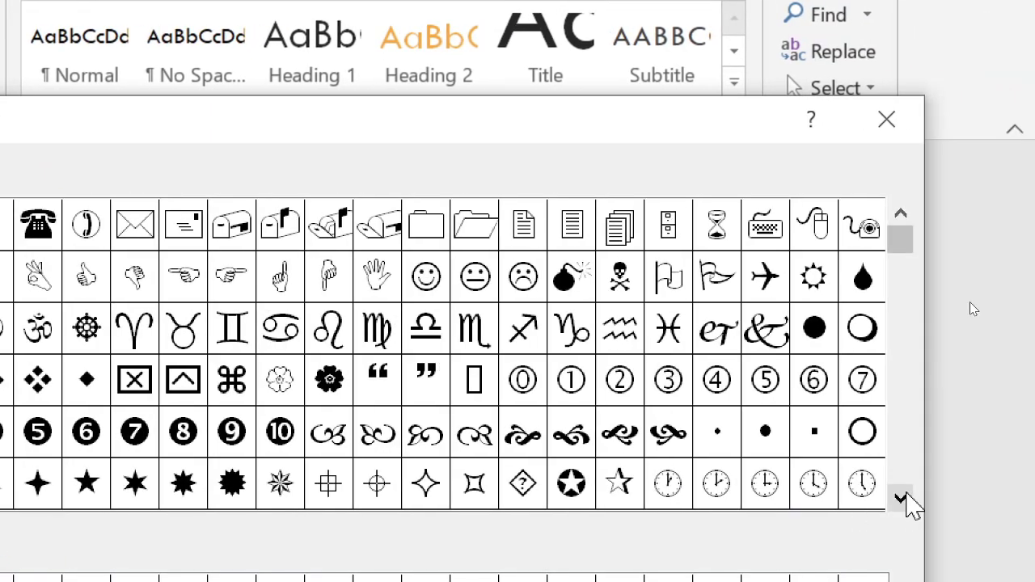
click(902, 497)
click(902, 496)
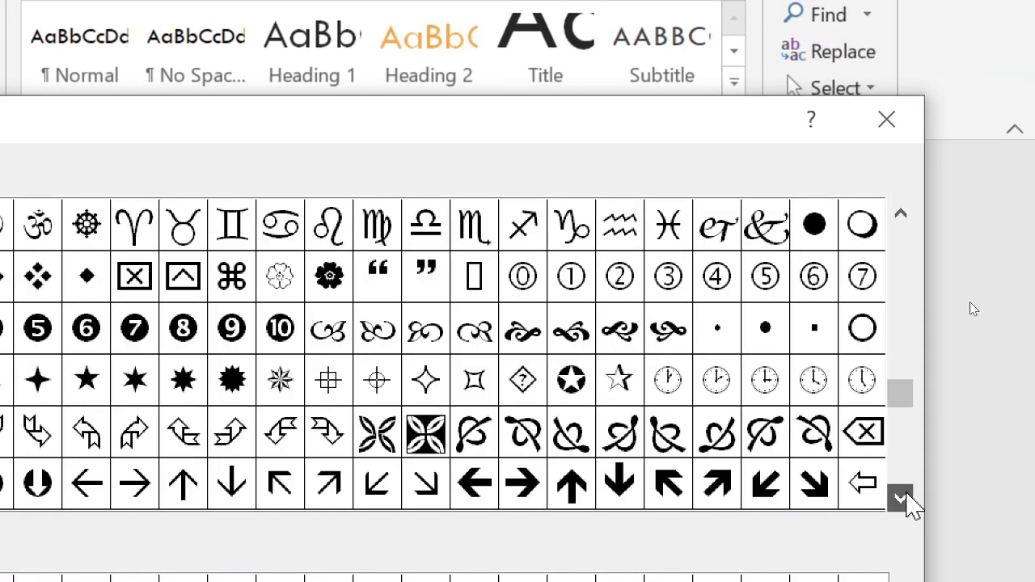
click(902, 497)
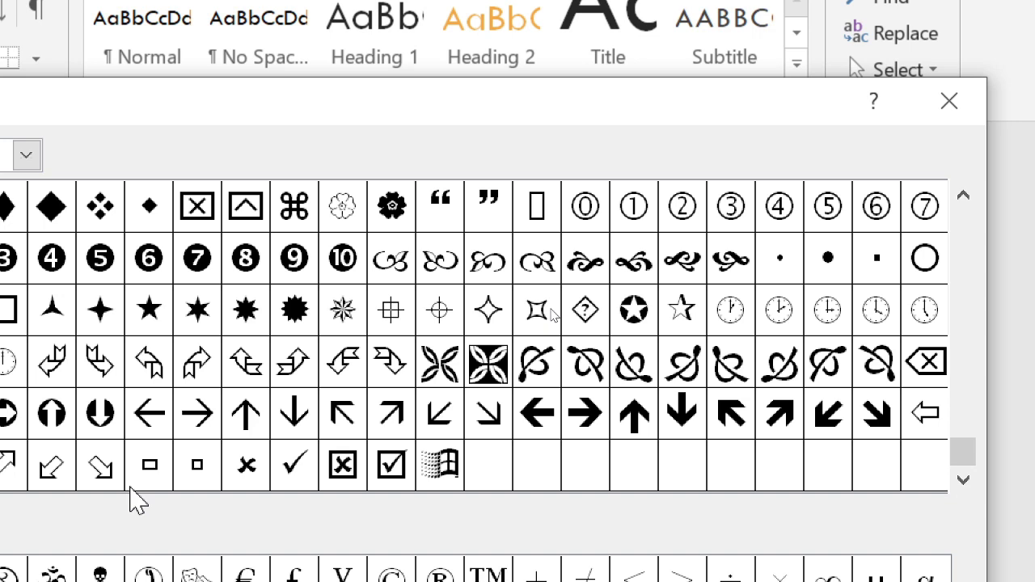
key(Escape)
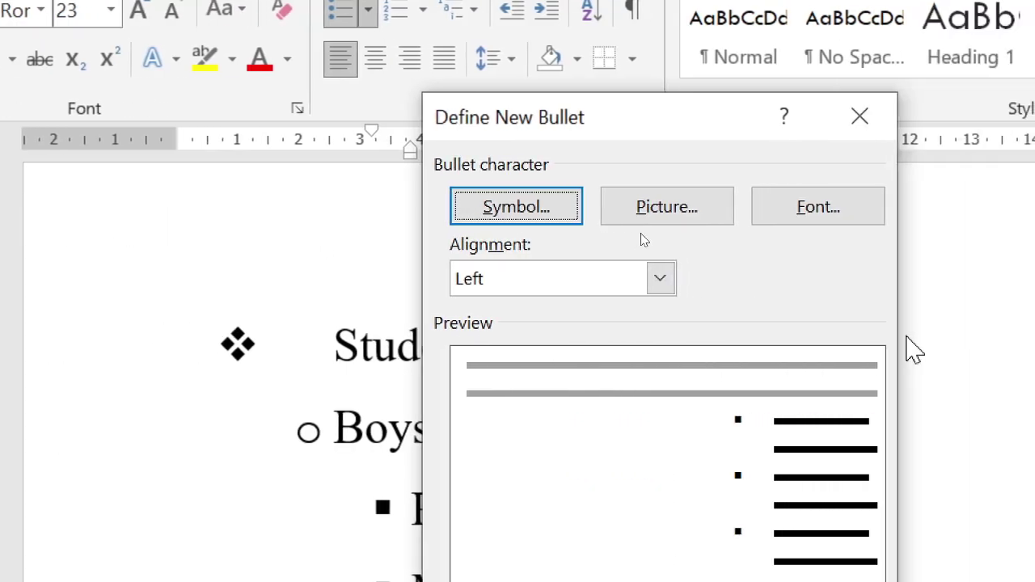
Define a picture bullet for the third-level items using the image (2).jpg from the HD PHOTO folder.
click(700, 233)
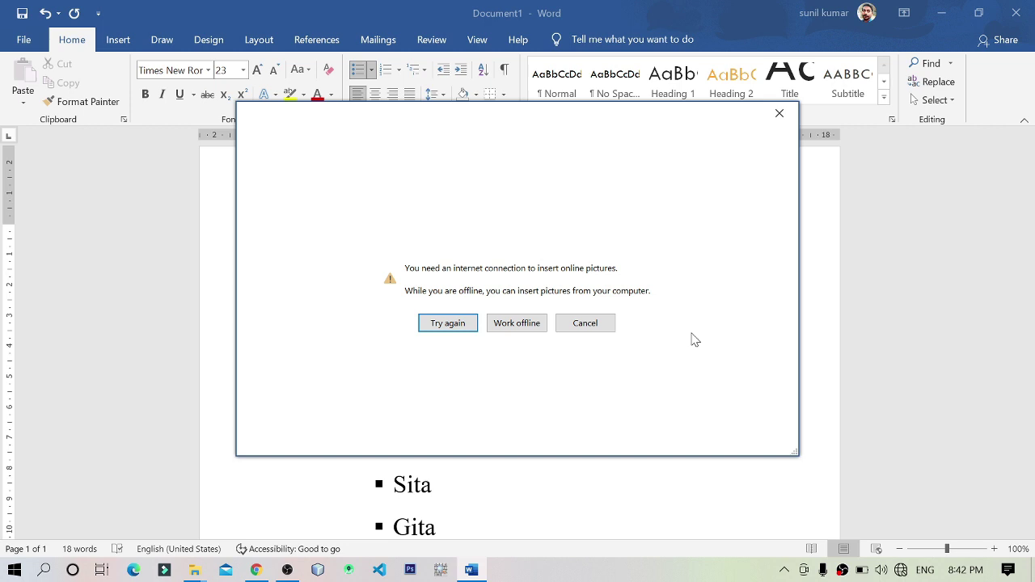
click(504, 325)
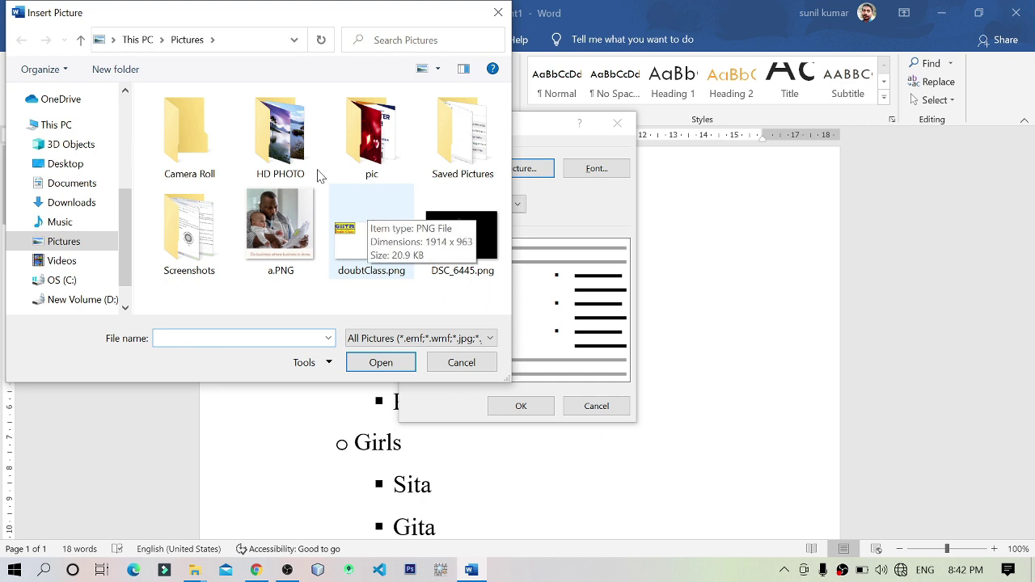
double_click(295, 154)
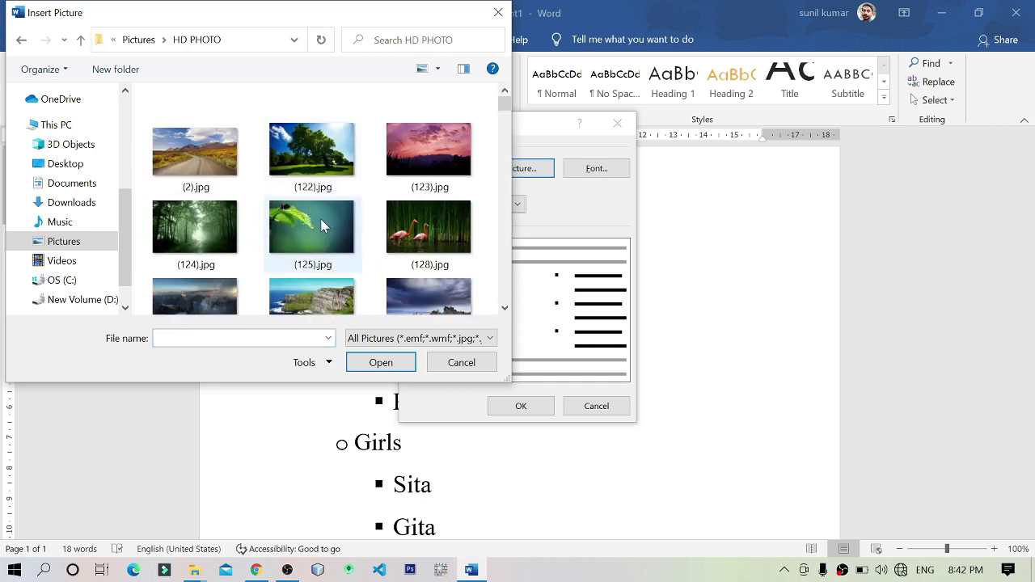
scroll(322, 225, down, 3)
scroll(321, 225, up, 2)
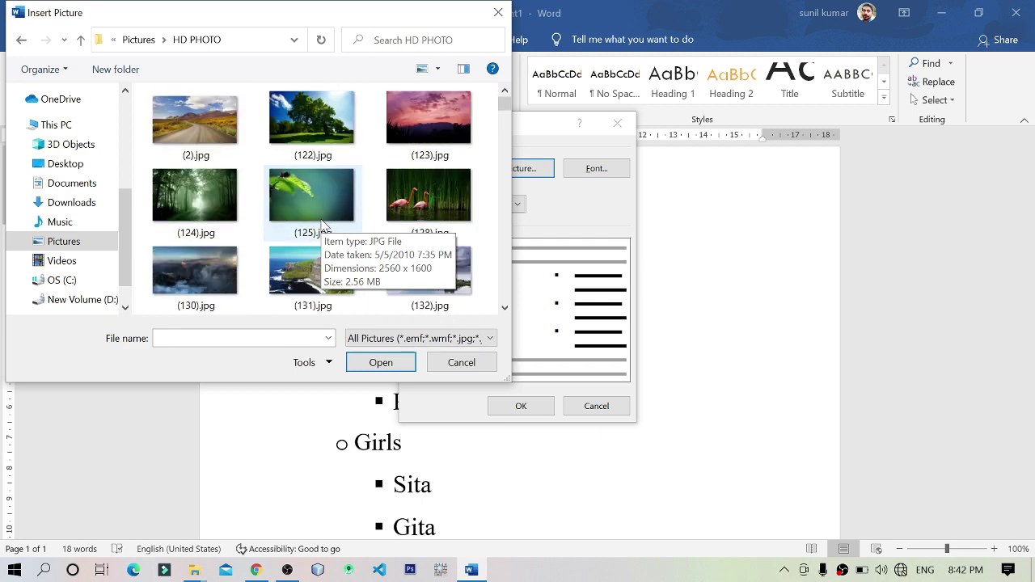
click(194, 122)
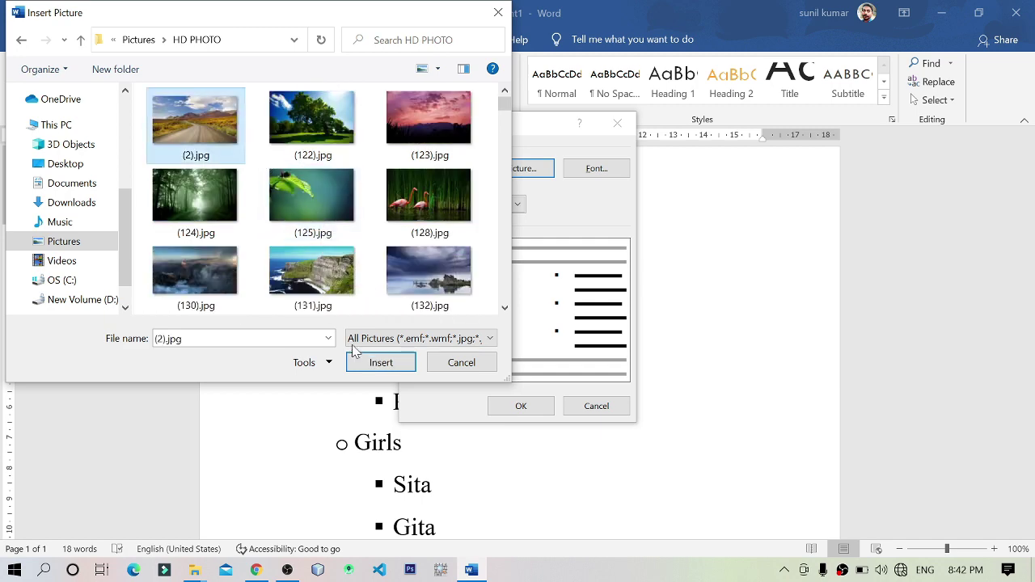
click(379, 362)
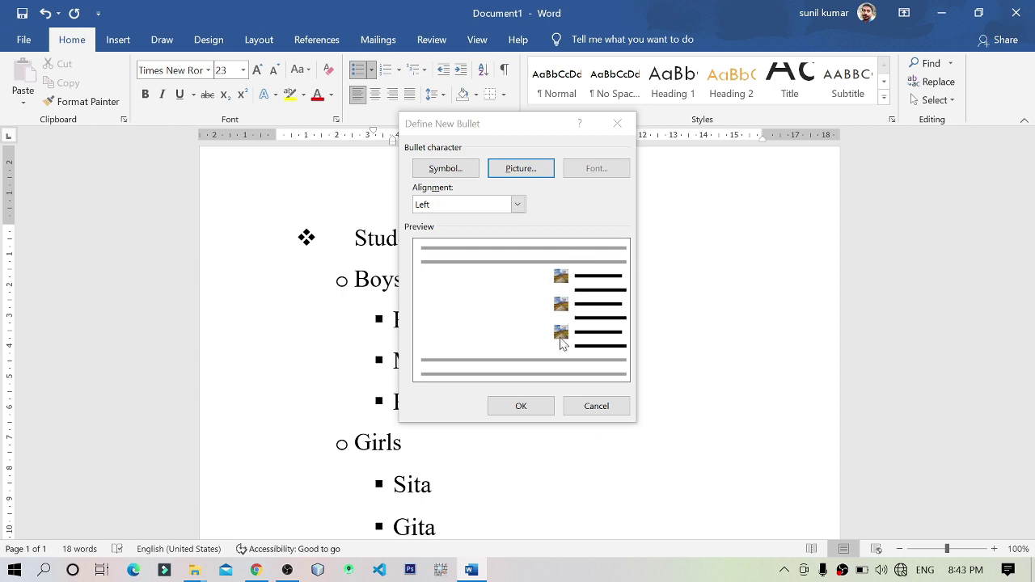
click(522, 406)
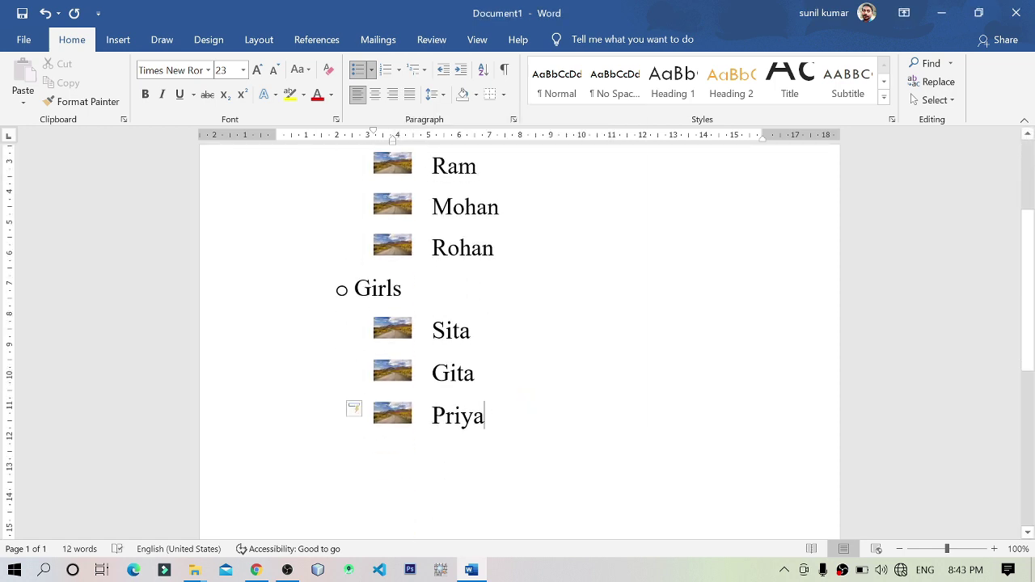
Replace the picture bullets of the third-level items with the "1. 2. 3." numbering format.
scroll(517, 323, up, 2)
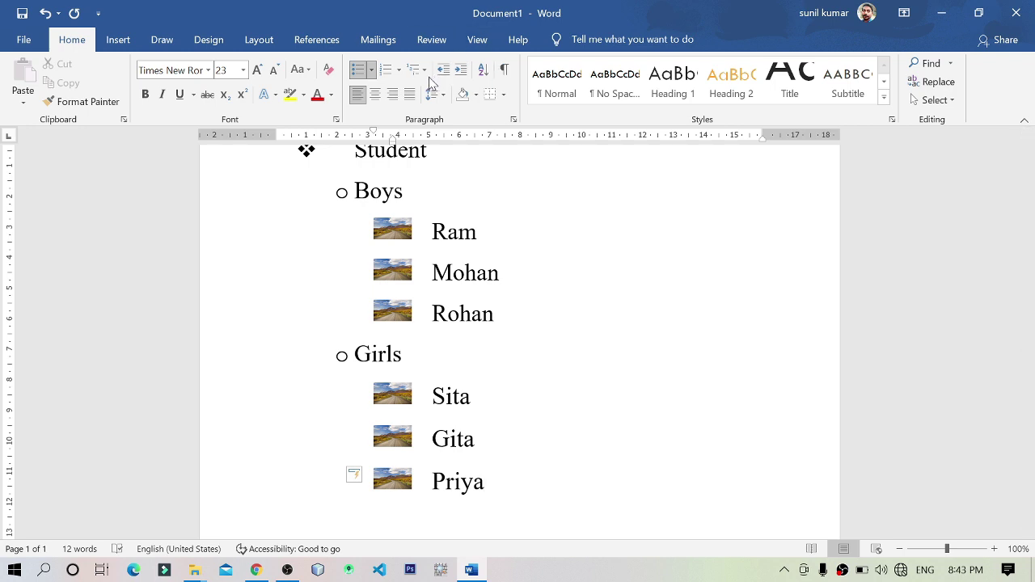
click(399, 70)
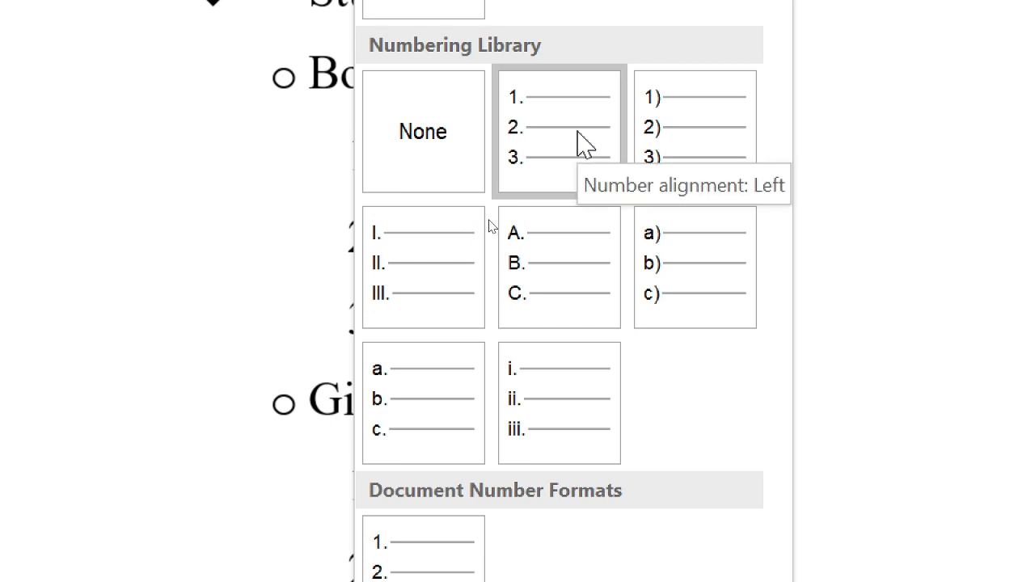
click(576, 131)
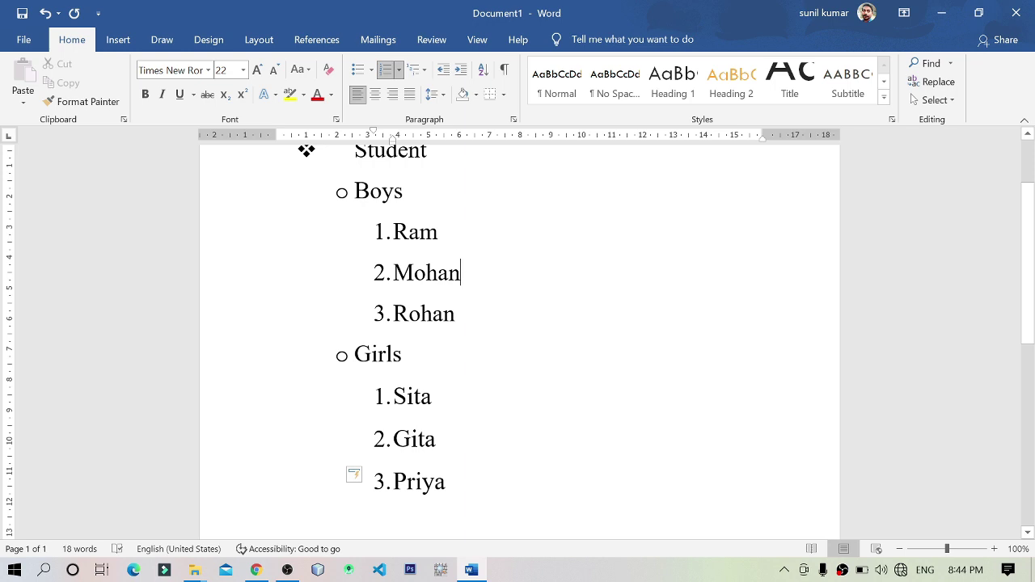
Insert a new numbered item below the second name under Boys and enter another boy's first name.
click(460, 272)
key(Return)
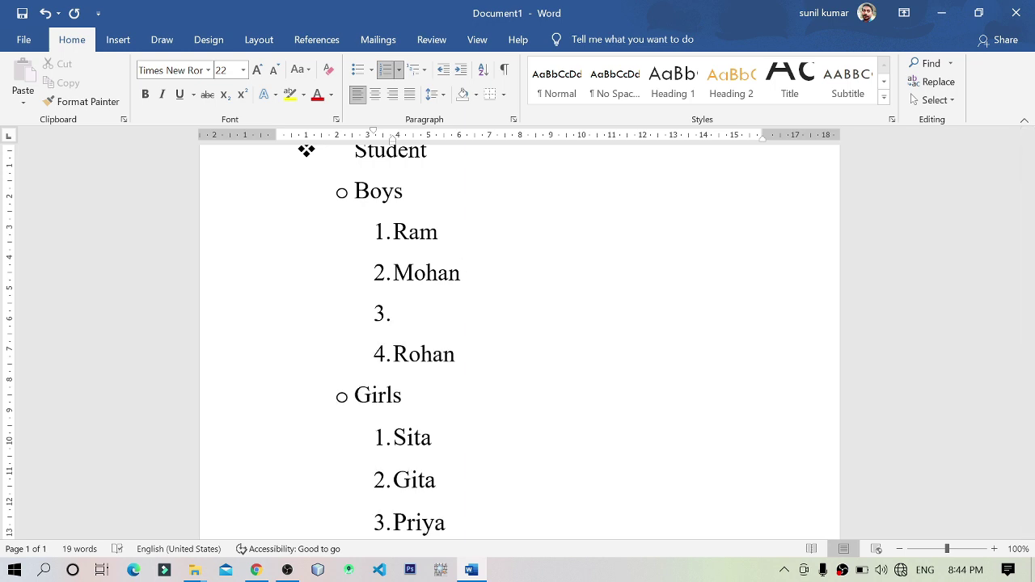
text(Deepak)
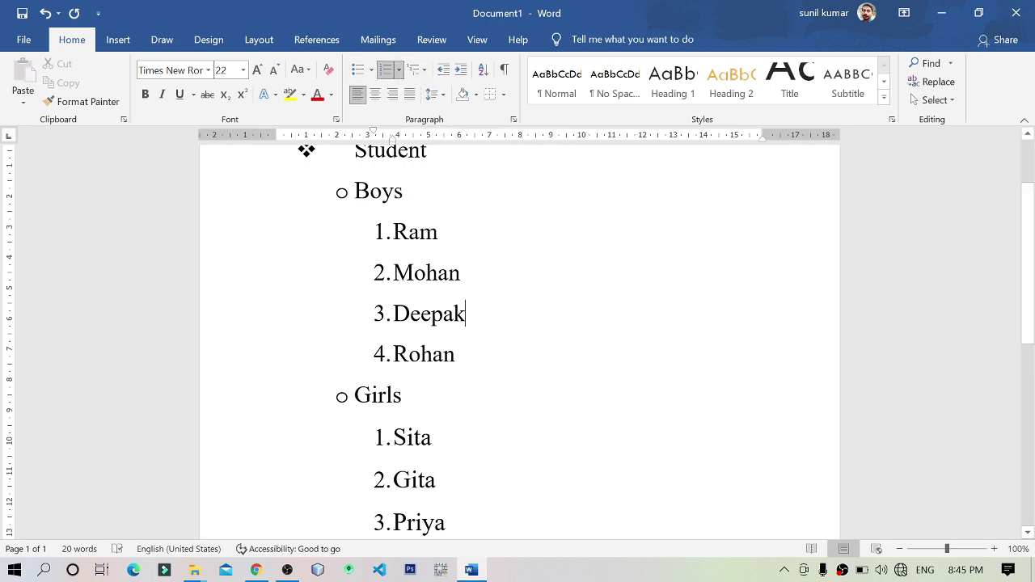
Decrease the indent of the Boys item by one level and of the first name below it by two levels.
click(355, 192)
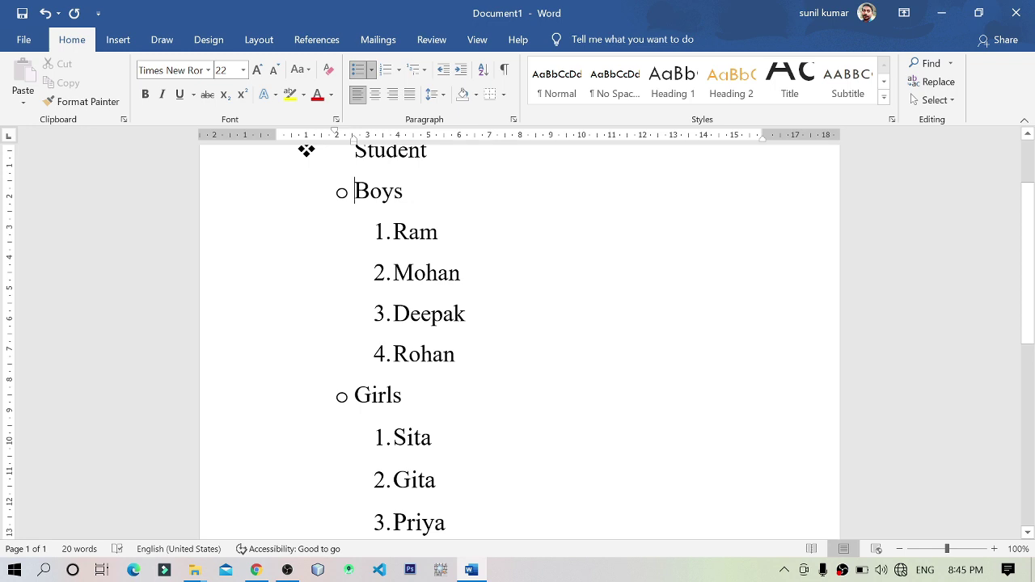
click(442, 71)
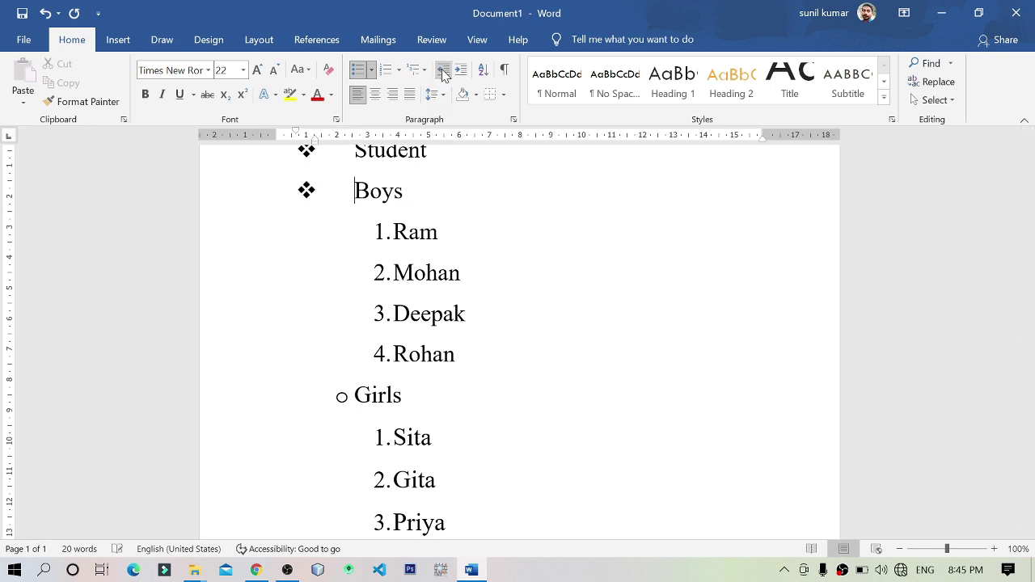
click(381, 232)
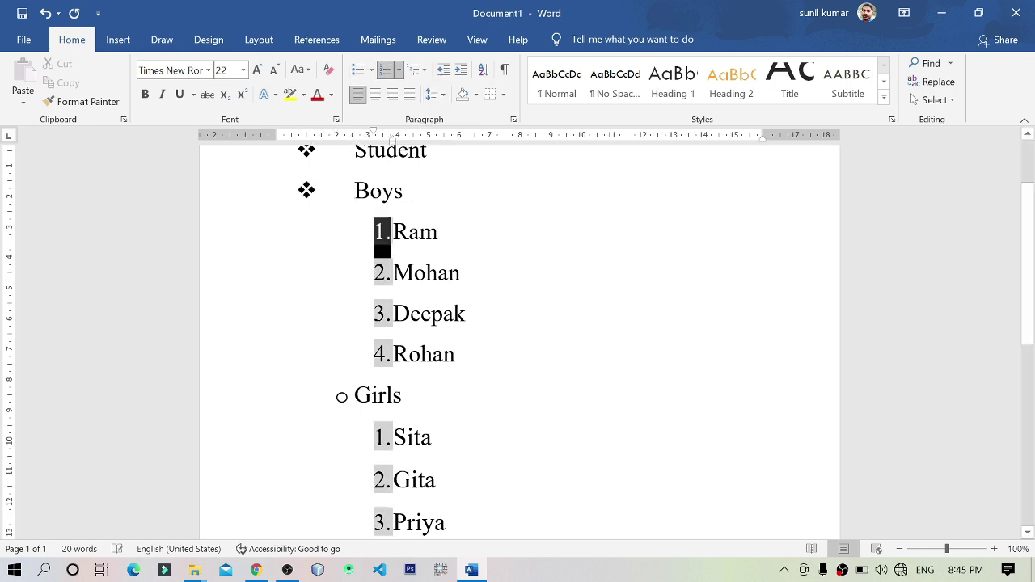
click(443, 72)
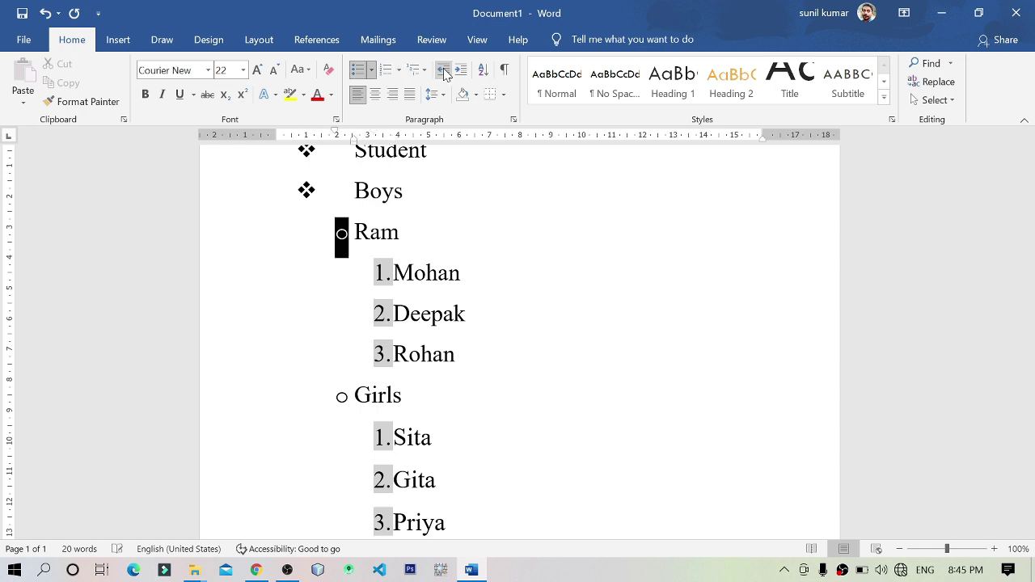
click(443, 72)
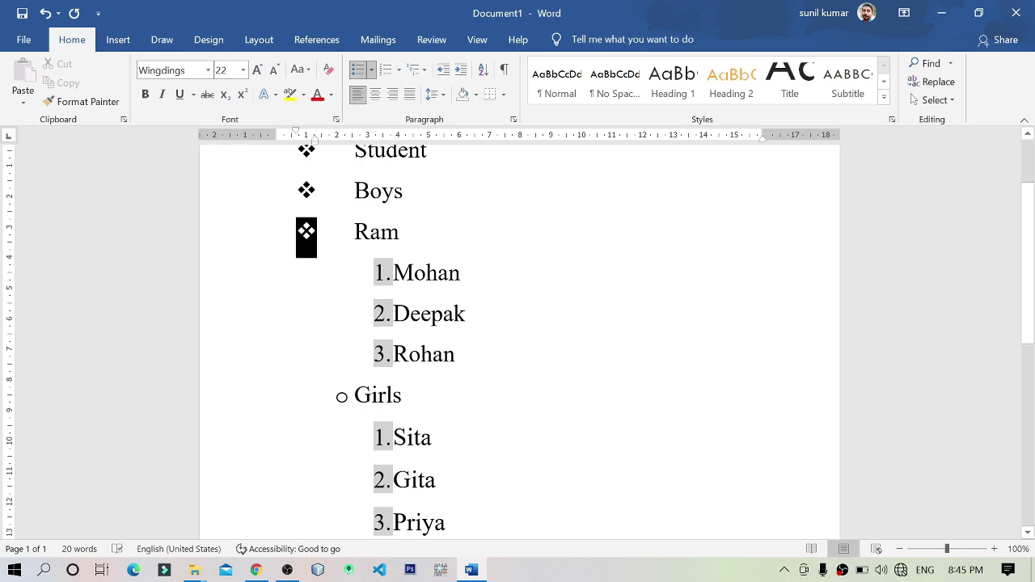
click(381, 231)
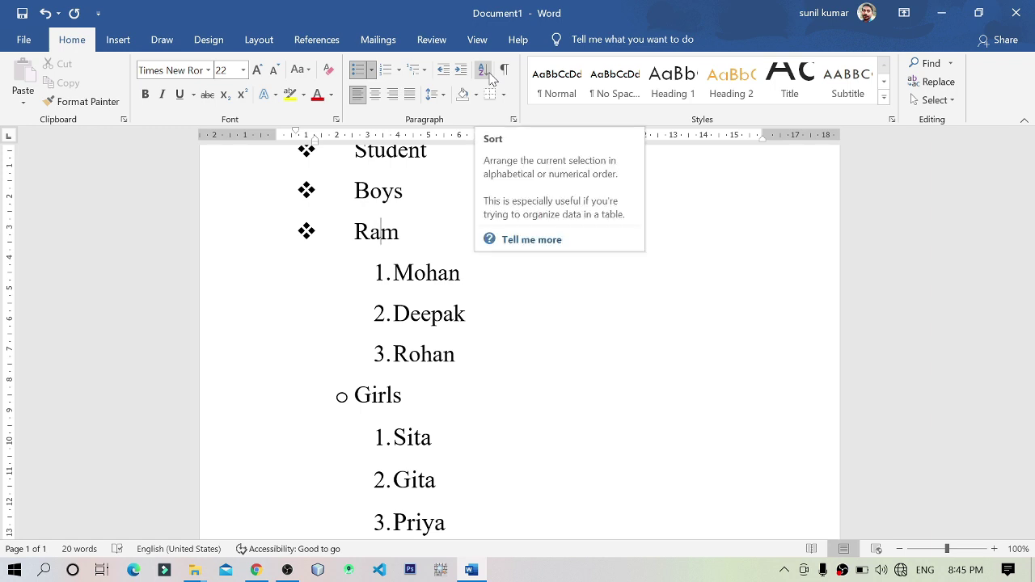
Select the whole document and delete the entire student list.
click(466, 314)
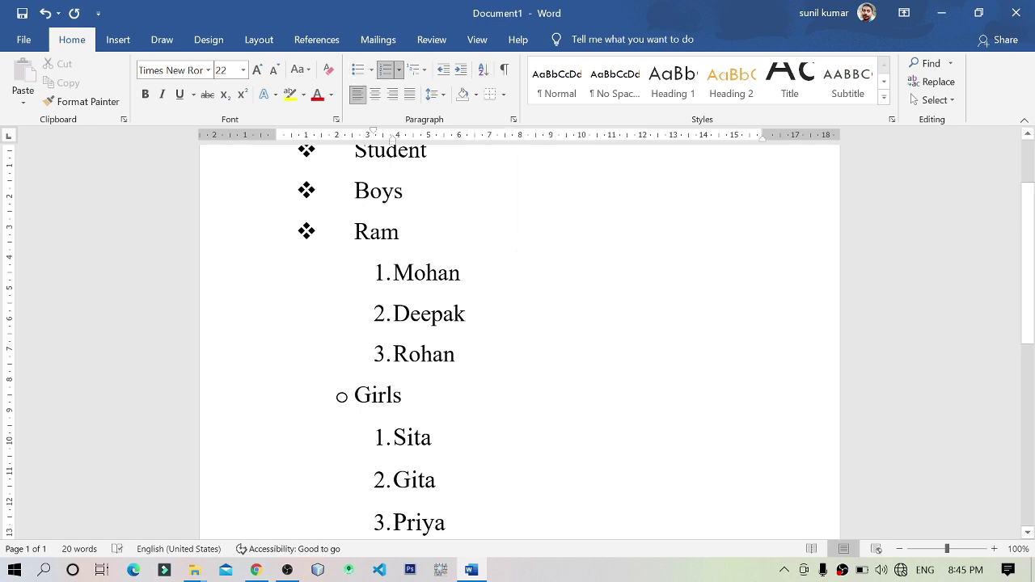
key(ctrl+a)
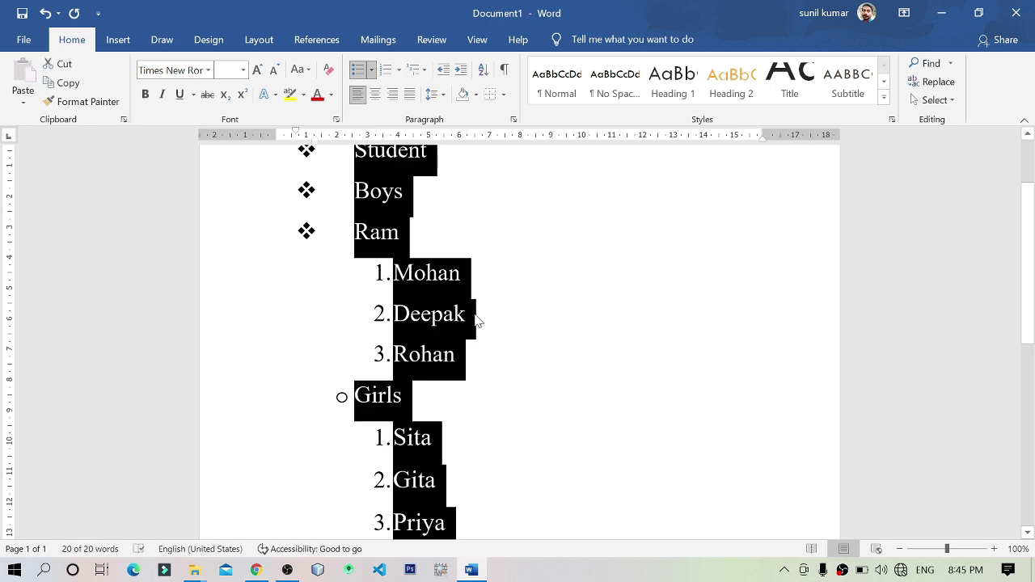
key(Delete)
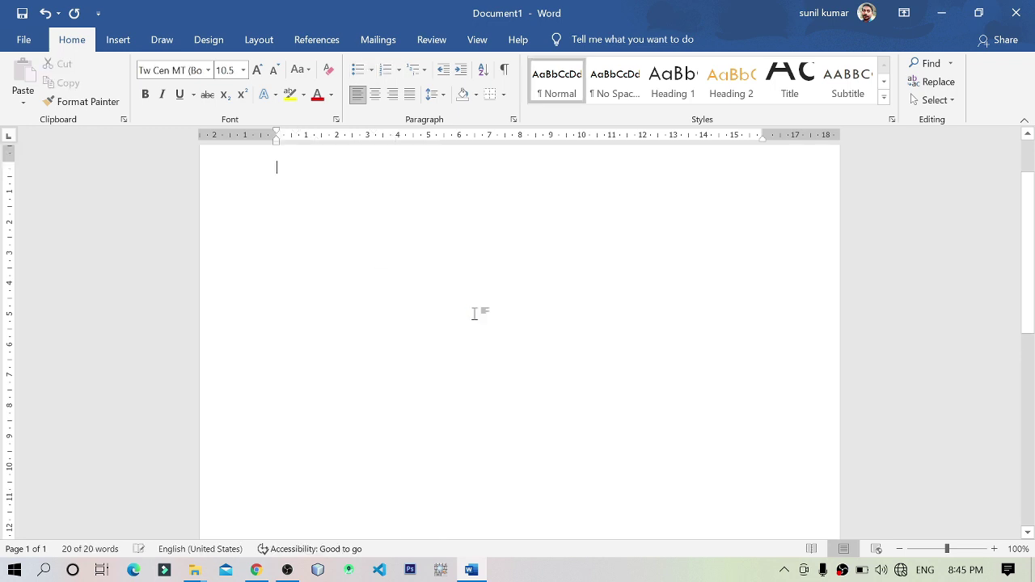
Open the Sort Text options on the empty document to examine them, and close them without sorting.
scroll(475, 314, up, 1)
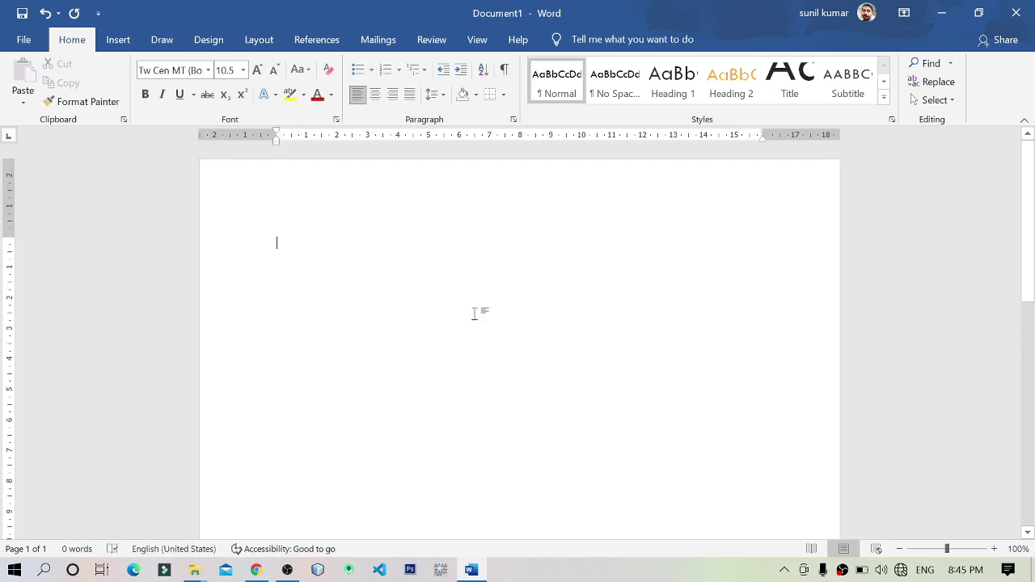
click(483, 69)
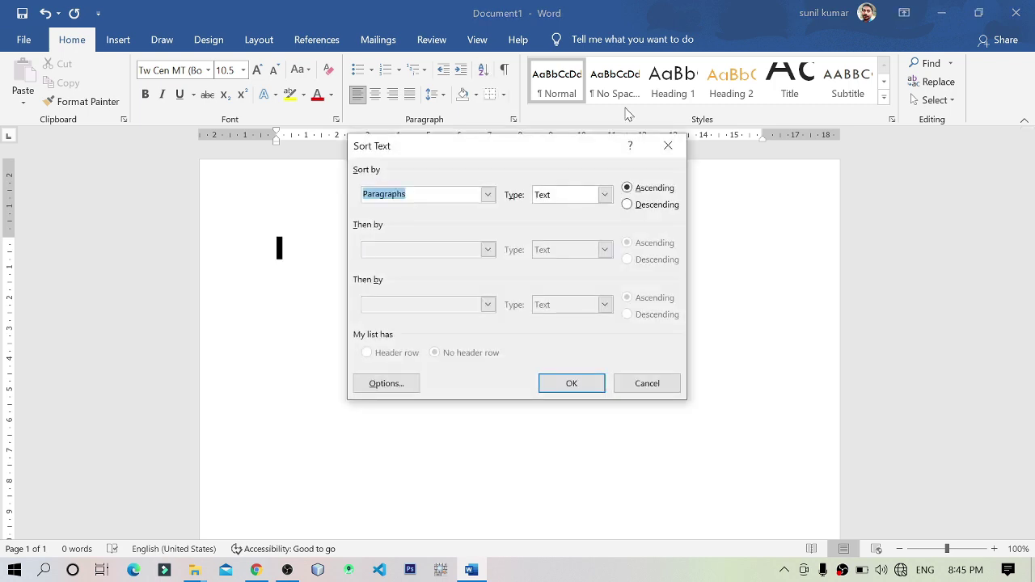
click(667, 145)
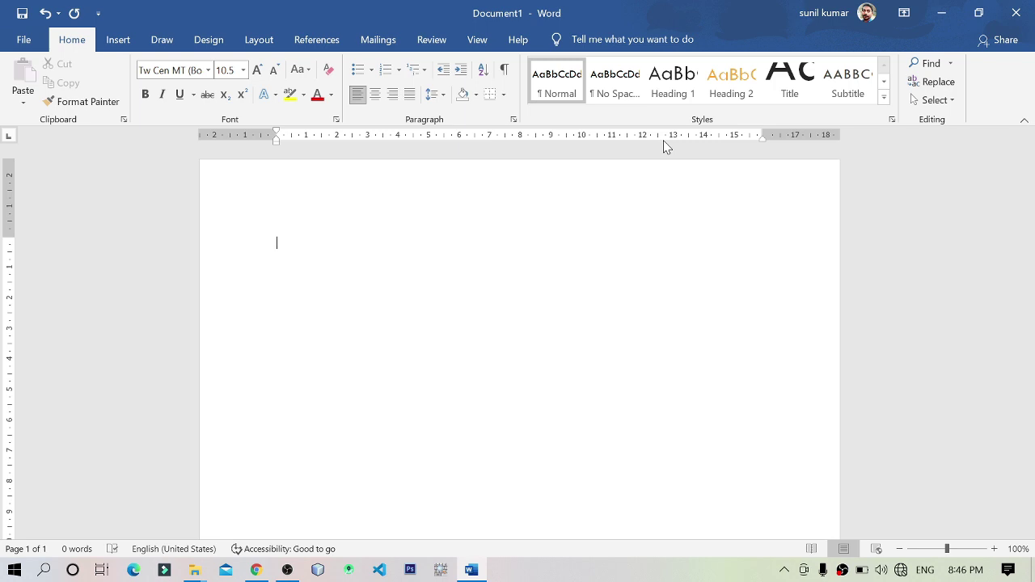
Enter the numbers 12, 45, 78, 0, -2 and 38, each on its own line.
text(12)
key(Return)
text(45)
key(Return)
text(78)
key(Return)
text(002)
key(Return)
text(38)
key(BackSpace)
text(-2)
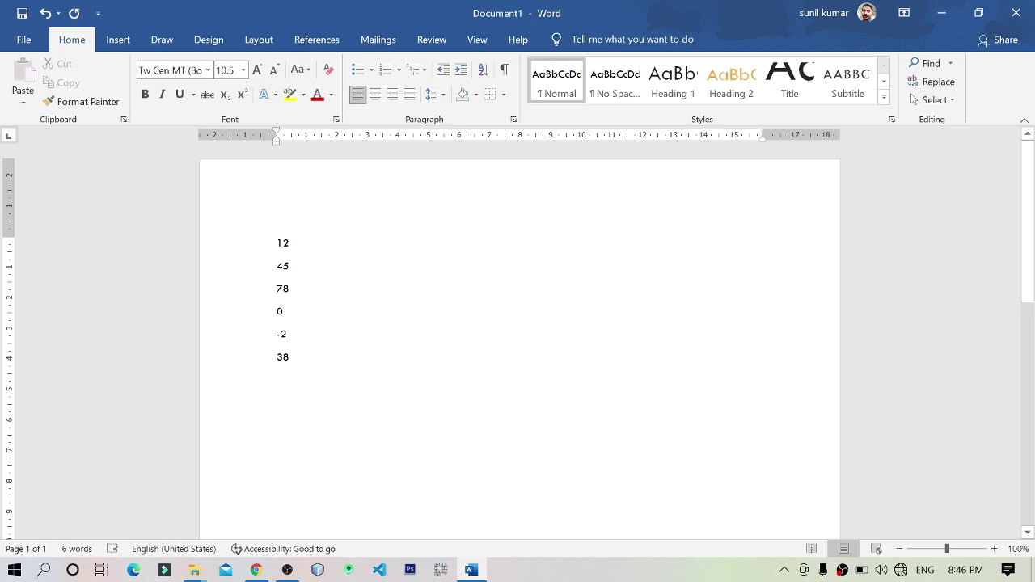
Select all the numbers and increase their font size to 22.
key(ctrl+a)
key(ctrl+shift+period)
key(ctrl+shift+period)
key(ctrl+shift+period)
key(ctrl+shift+period)
key(ctrl+shift+period)
key(ctrl+shift+period)
key(ctrl+shift+period)
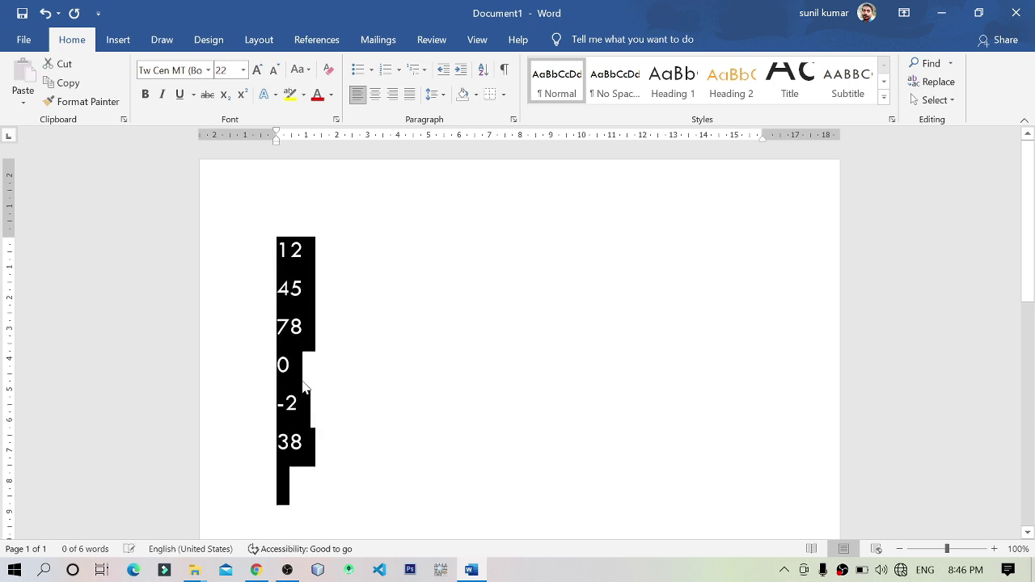
Increase the font size of all the numbers to 26 and clear the selection.
key(ctrl+shift+period)
key(ctrl+shift+period)
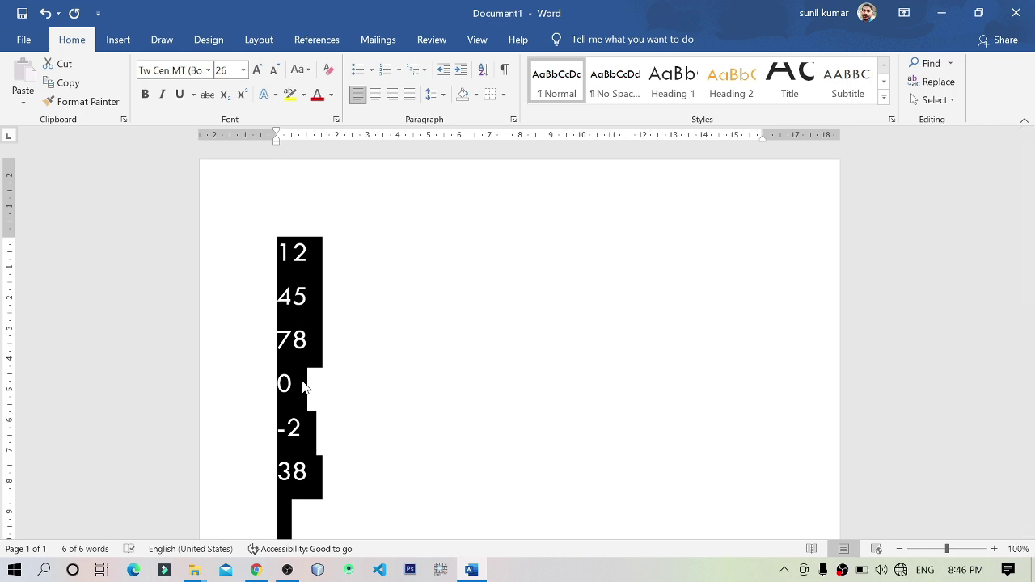
click(304, 387)
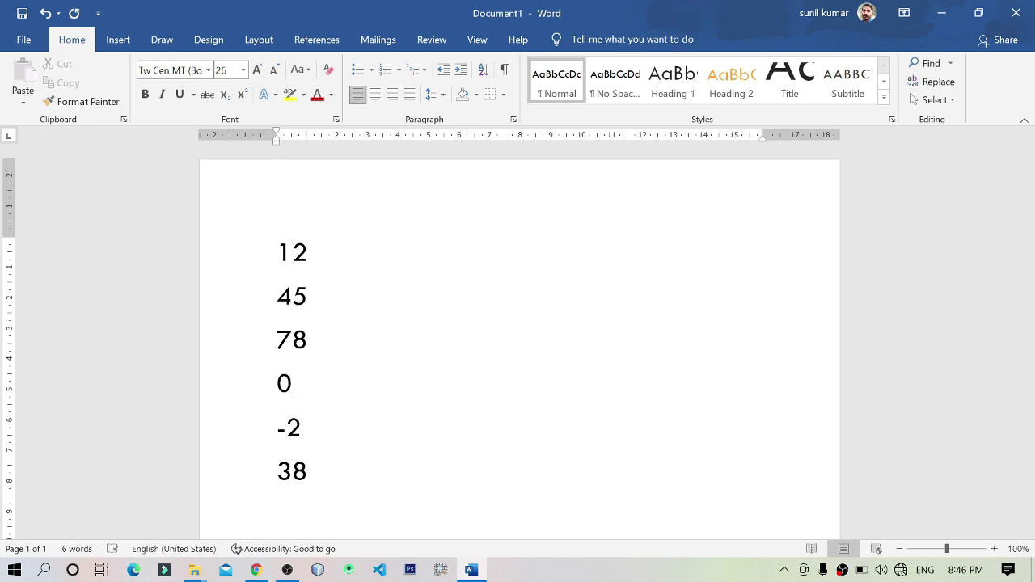
Sort the whole number list by paragraphs as Number type in ascending order, with no header row.
key(ctrl+a)
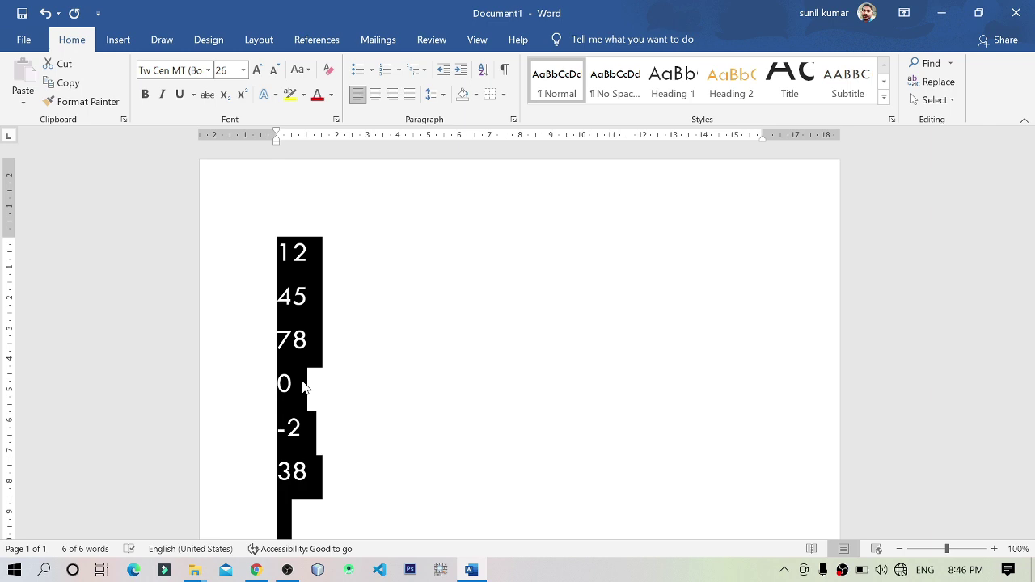
click(483, 70)
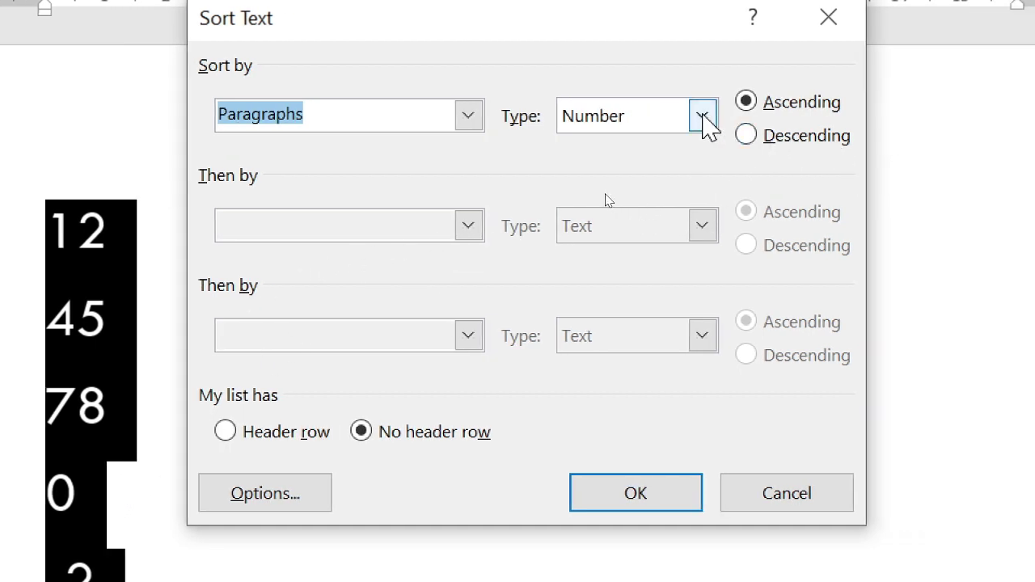
click(807, 117)
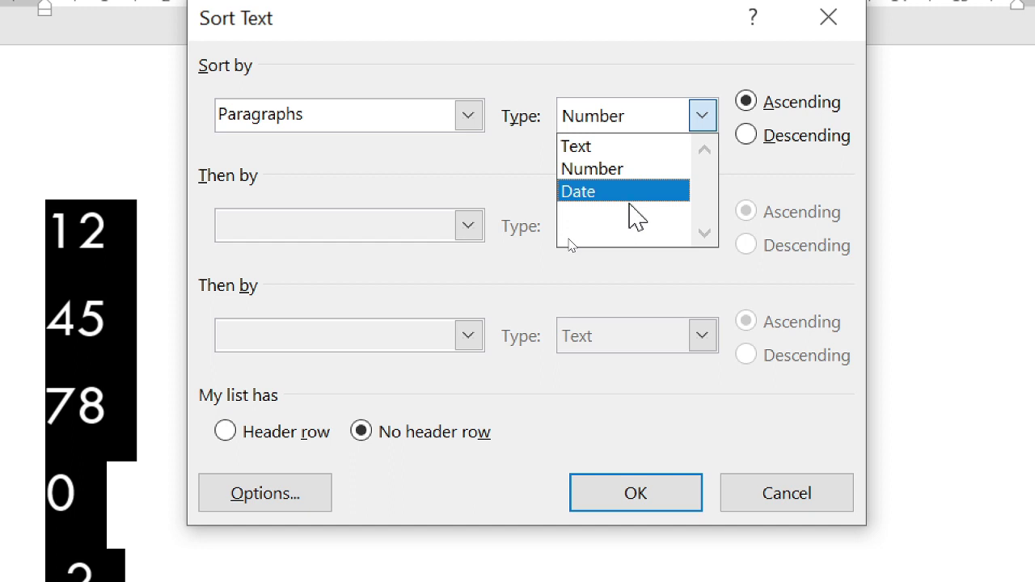
click(602, 173)
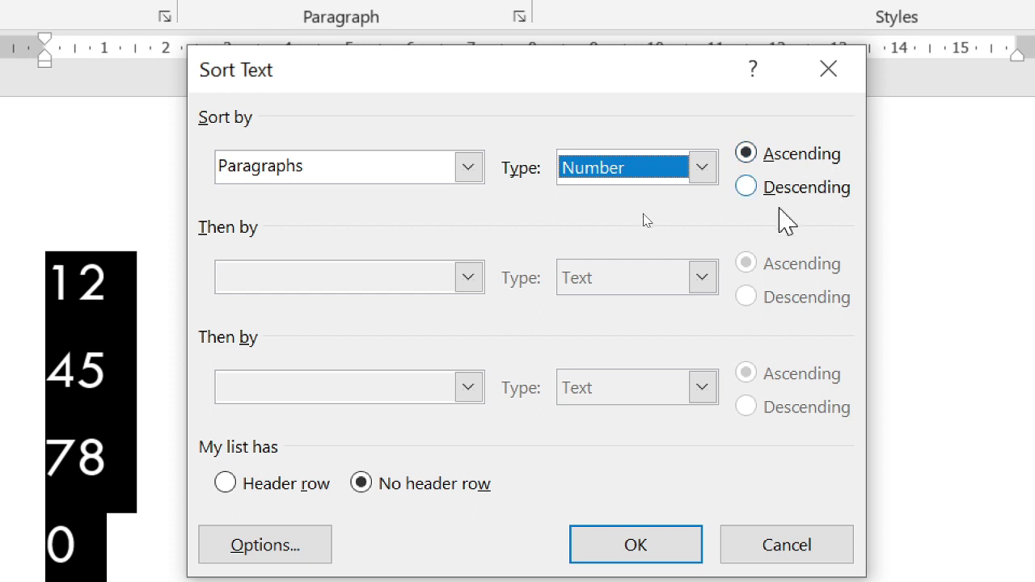
click(781, 194)
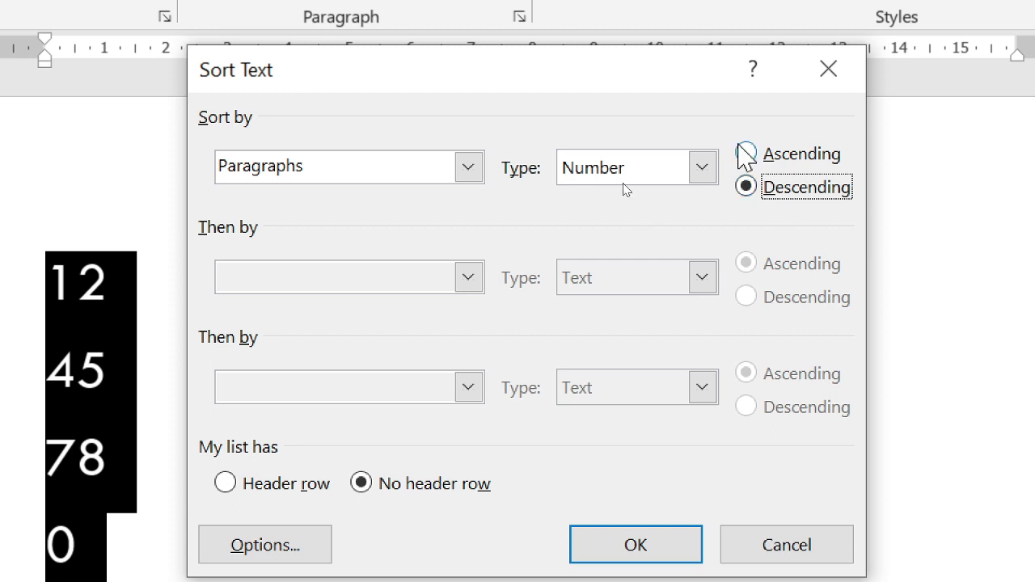
click(746, 150)
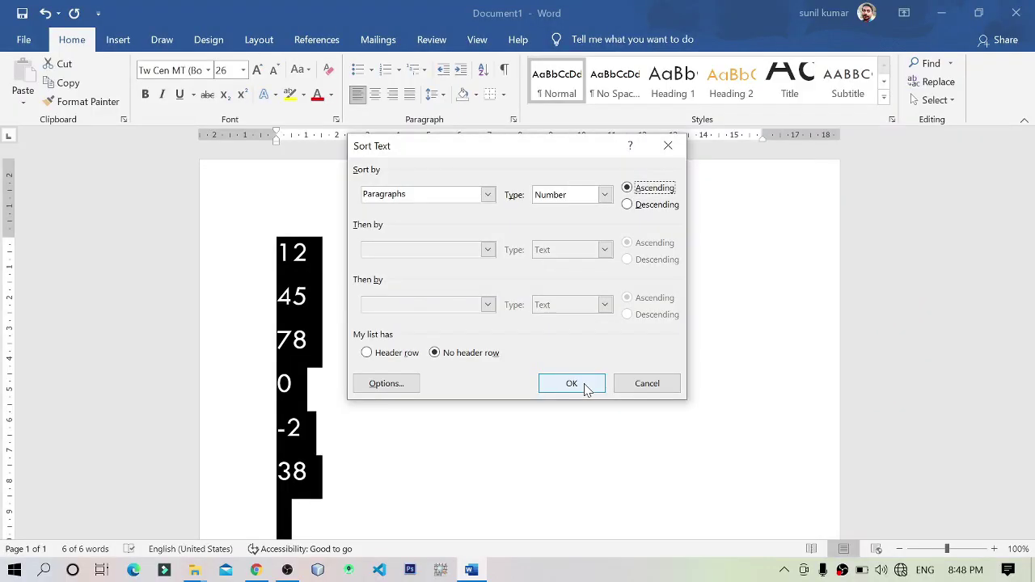
click(571, 384)
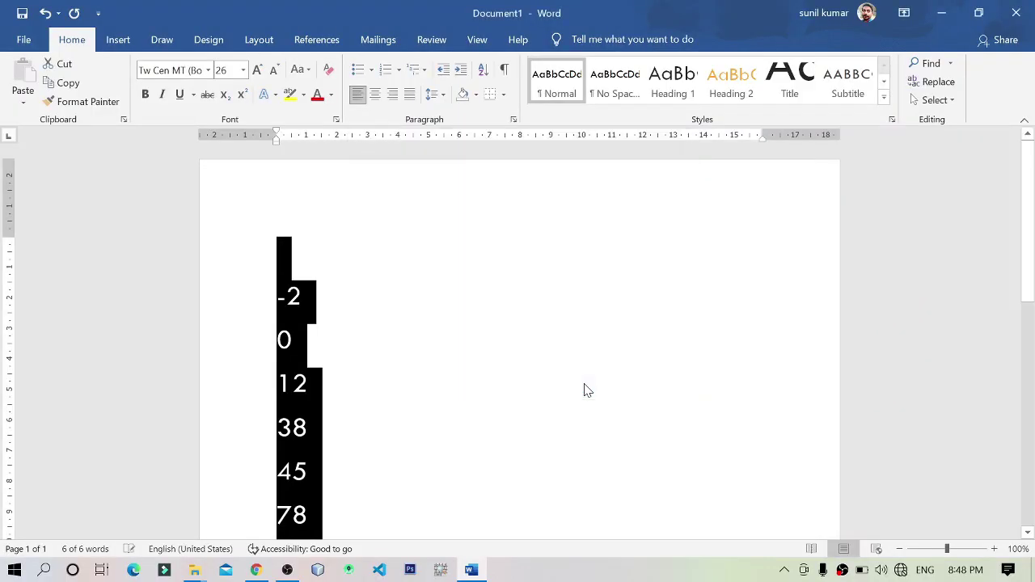
scroll(584, 388, down, 2)
key(Right)
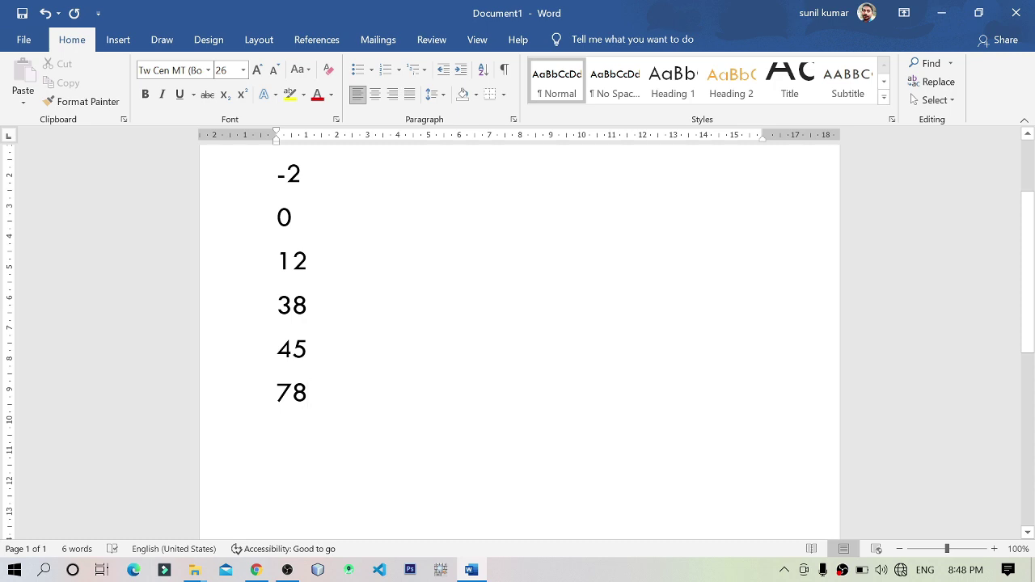
Sort the whole number list by paragraphs as Number type in descending order.
key(ctrl+a)
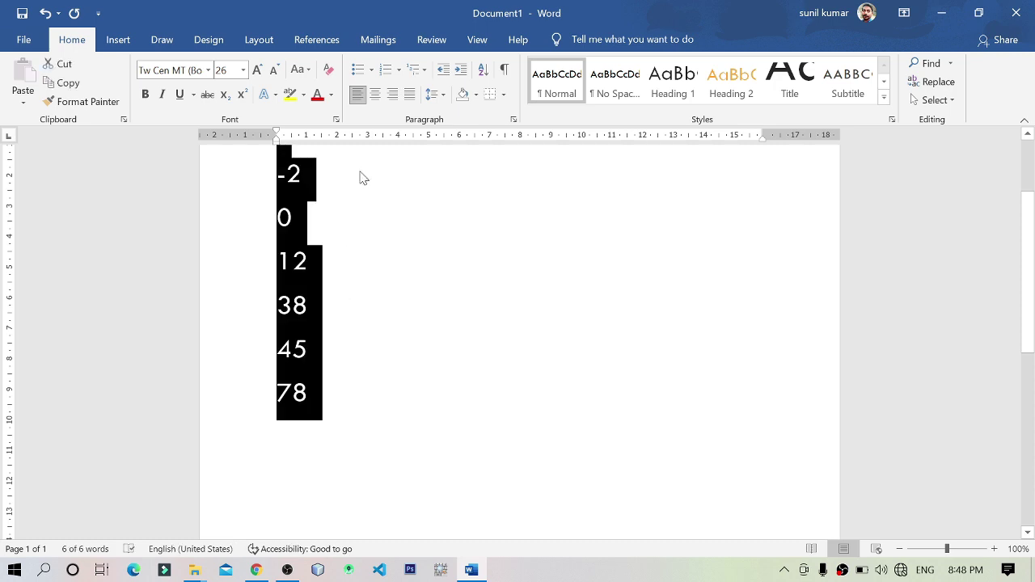
click(484, 72)
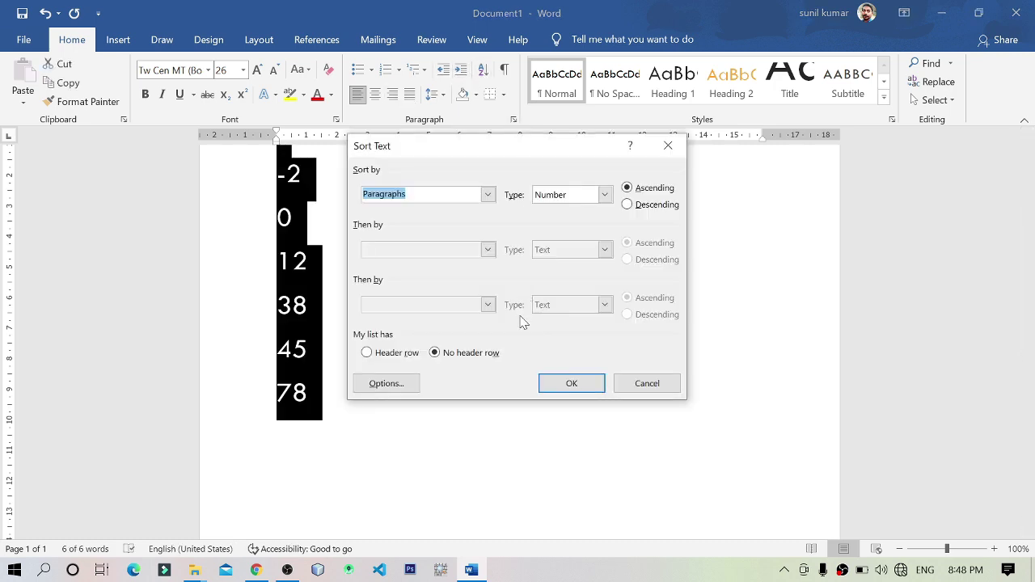
click(644, 204)
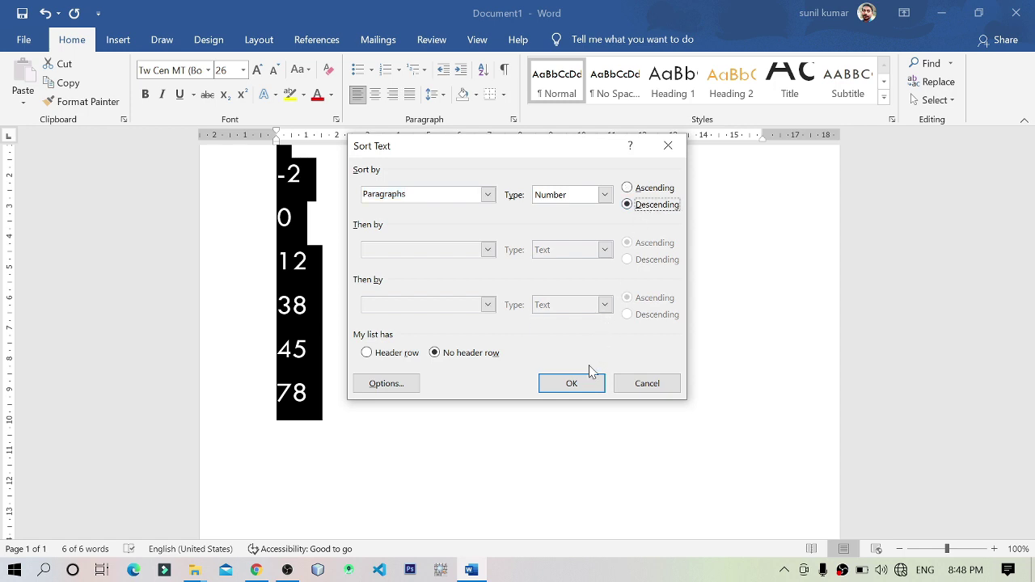
click(590, 385)
Reduce the font size of the sorted numbers to 25 and delete the entire number list.
scroll(590, 388, up, 2)
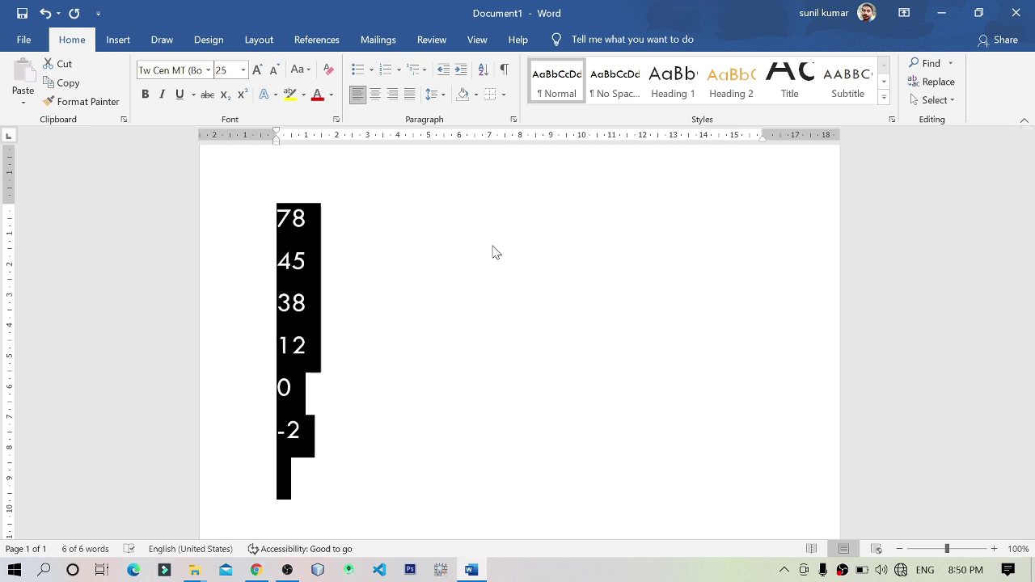
key(ctrl+bracketleft)
key(Delete)
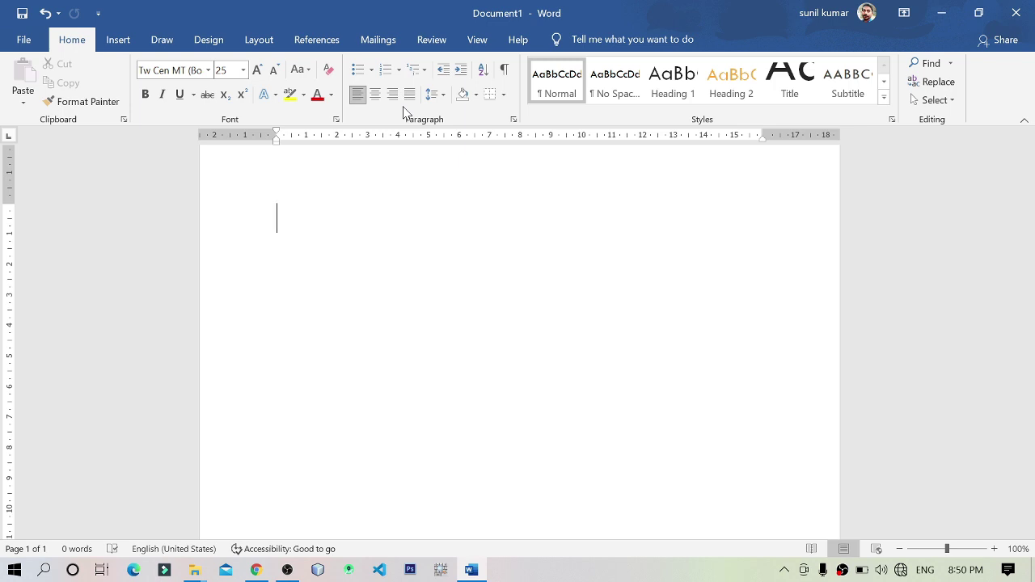
Enter a list of seven first names in non-alphabetical order, each on its own line.
text(ram)
key(Return)
text(mohan)
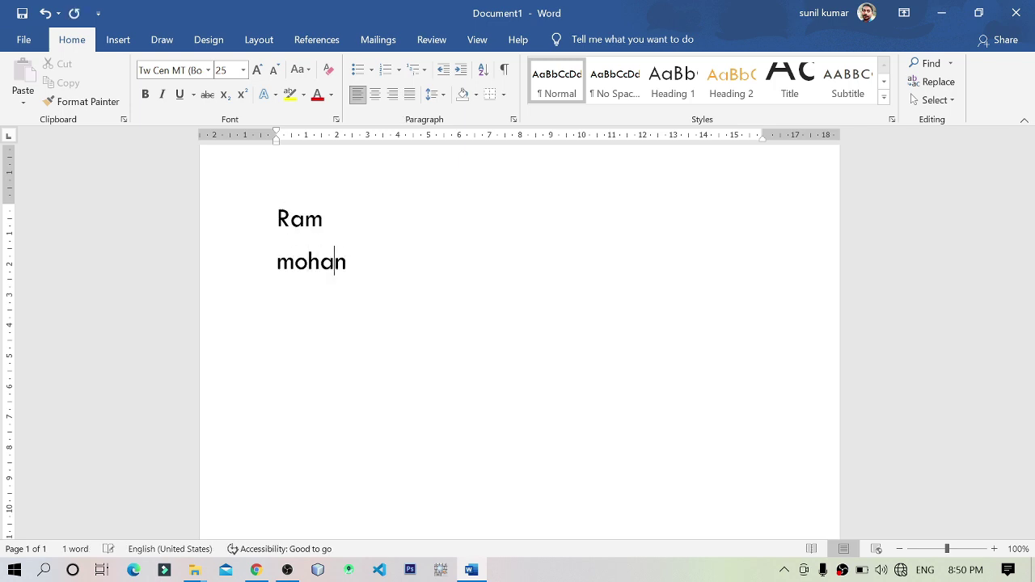
key(Return)
text(sita)
key(Return)
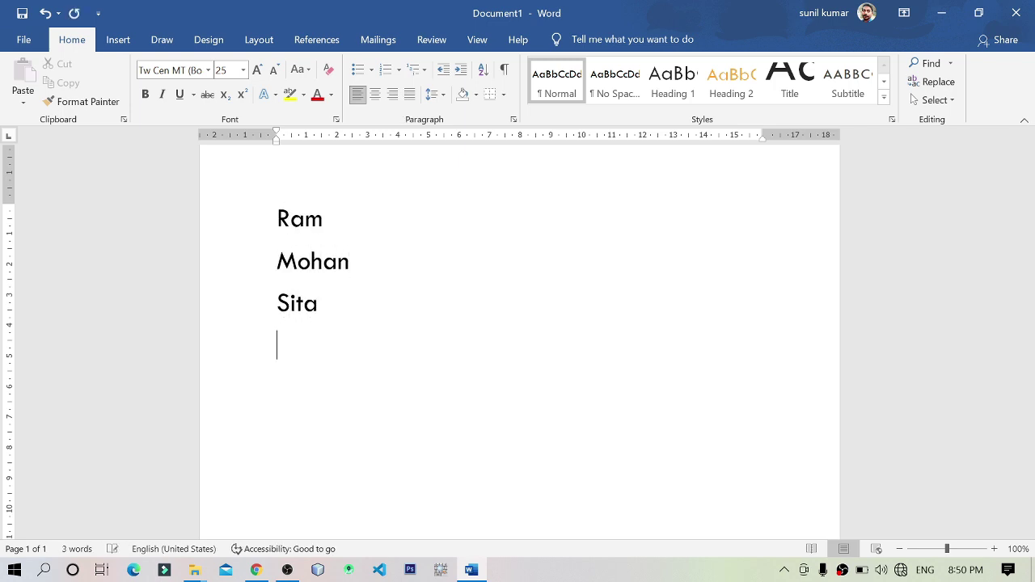
text(gita)
key(Return)
text(amit)
key(Return)
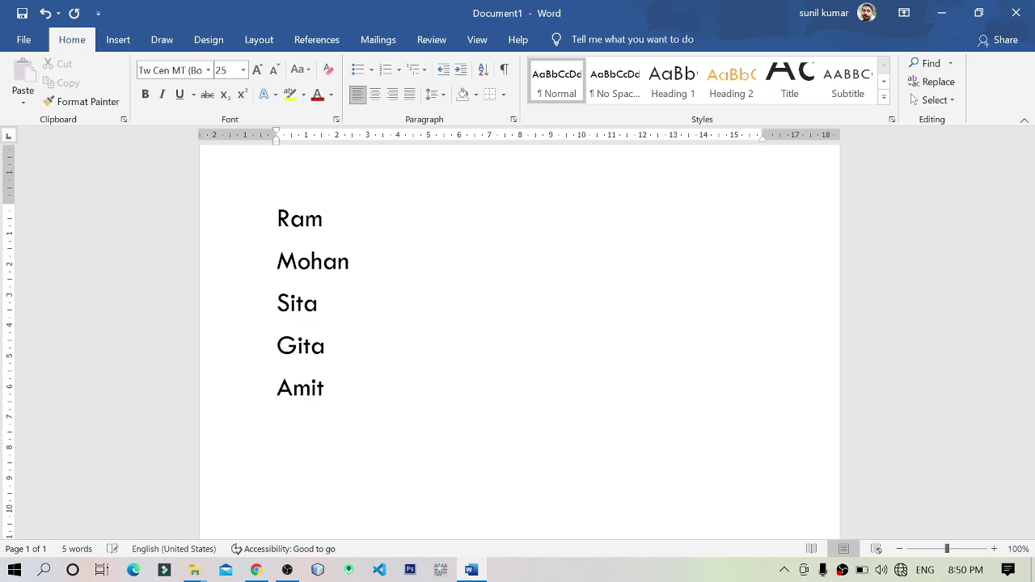
text(suresh)
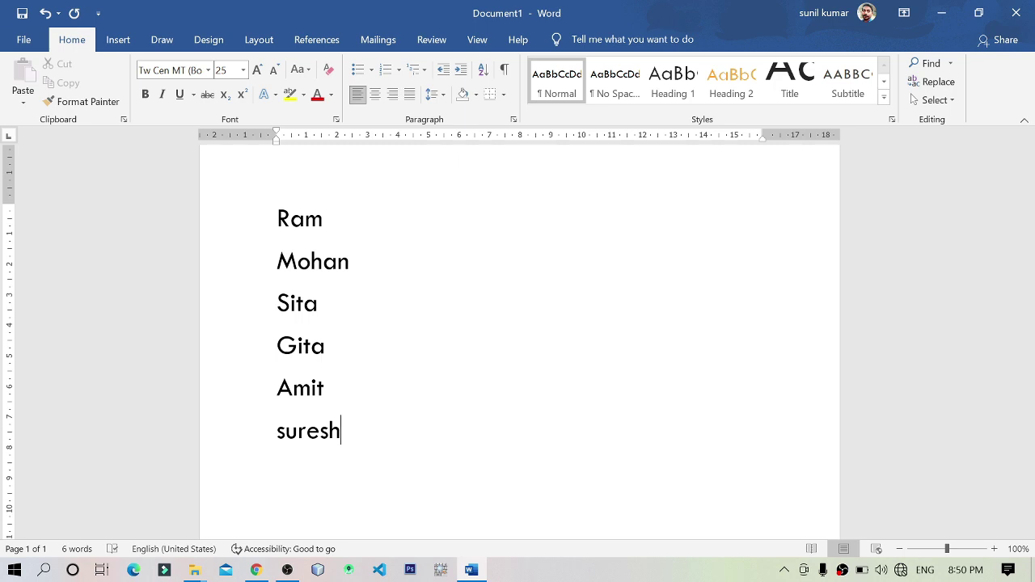
key(Return)
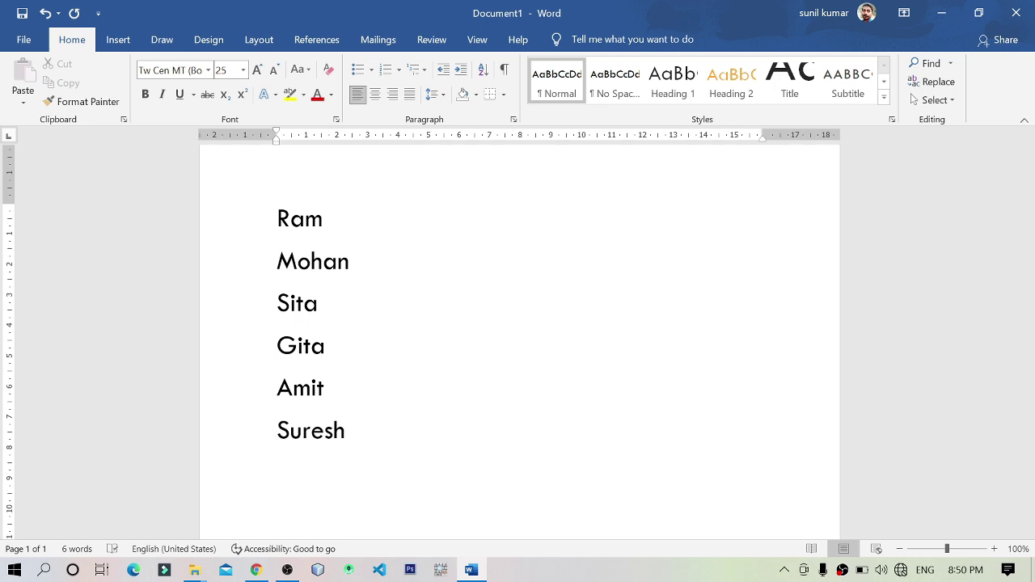
text(Bablu)
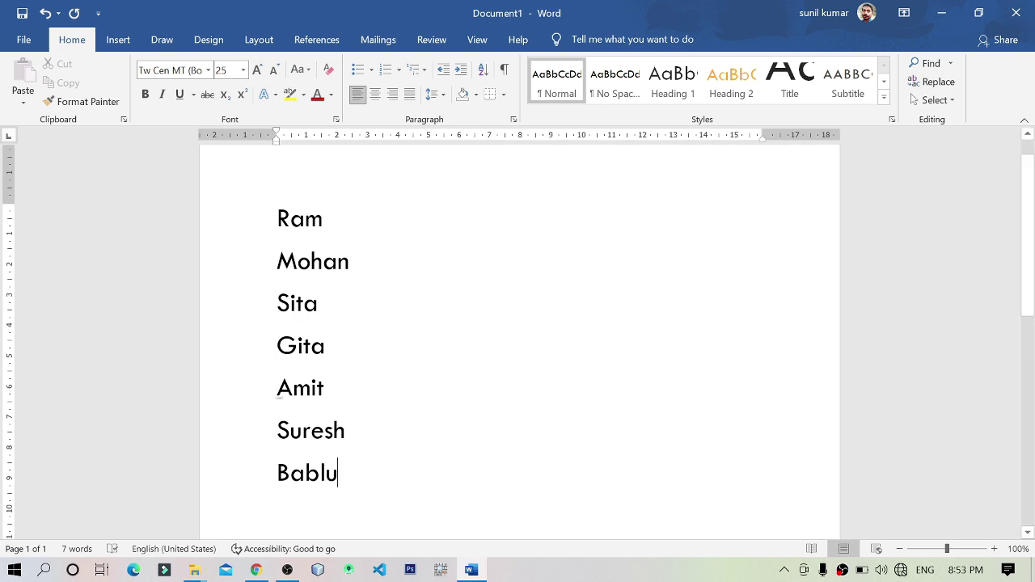
Highlight the initial letters A and B of the fifth and last names to compare their alphabetical order.
drag(277, 396, 293, 397)
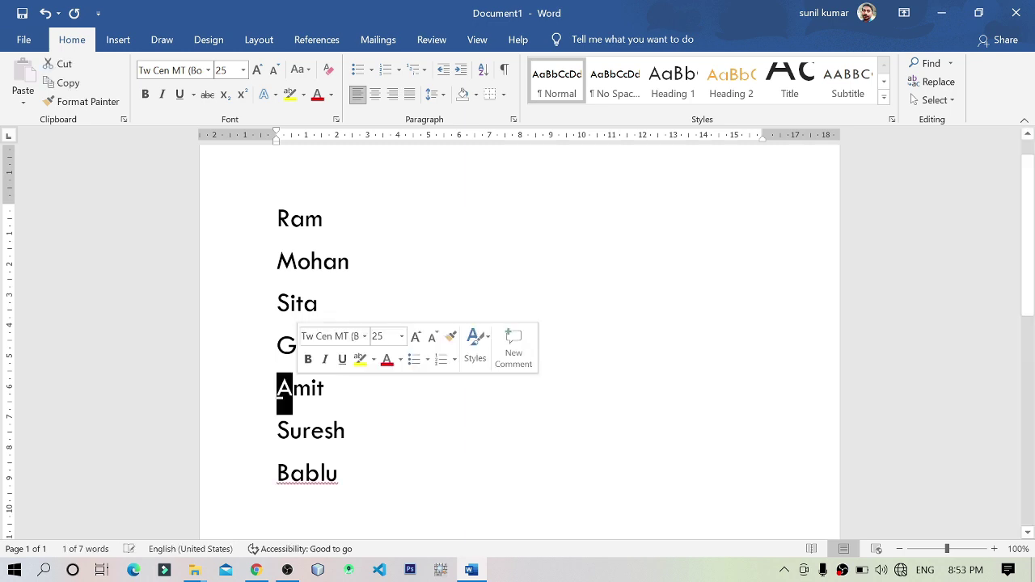
drag(277, 477, 290, 477)
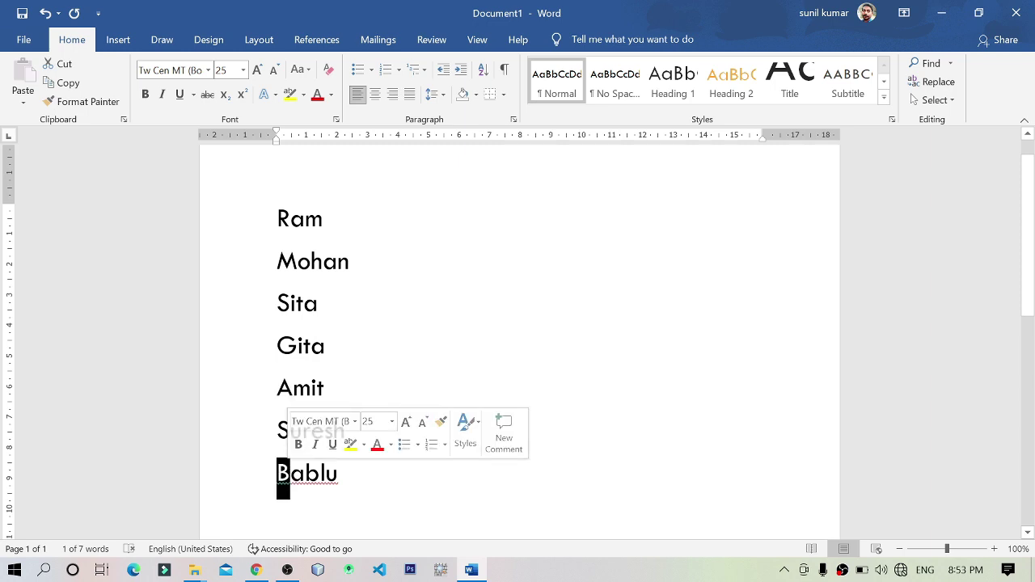
key(End)
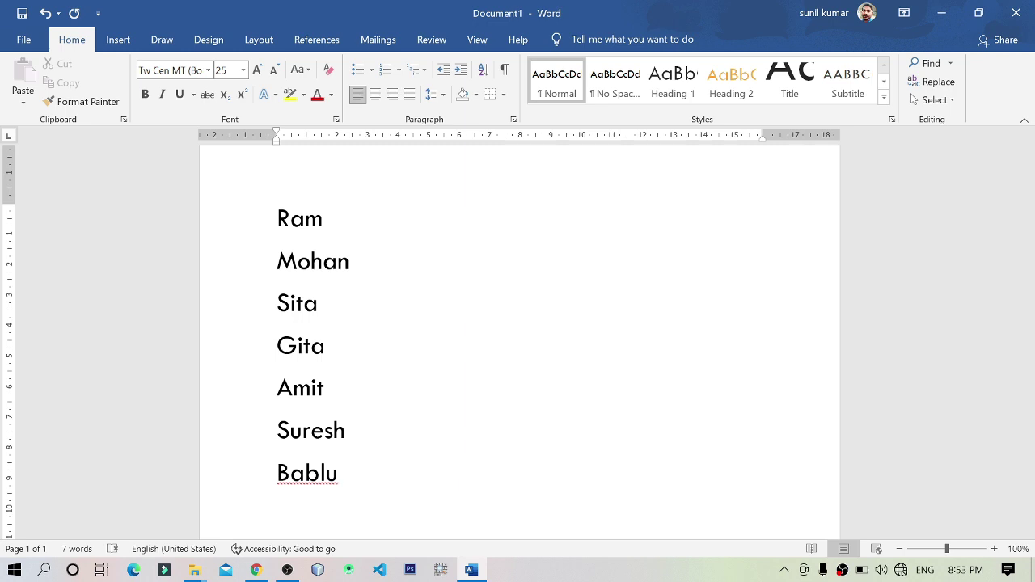
Sort the whole name list by paragraphs as Text type in ascending order, then clear the selection.
key(ctrl+a)
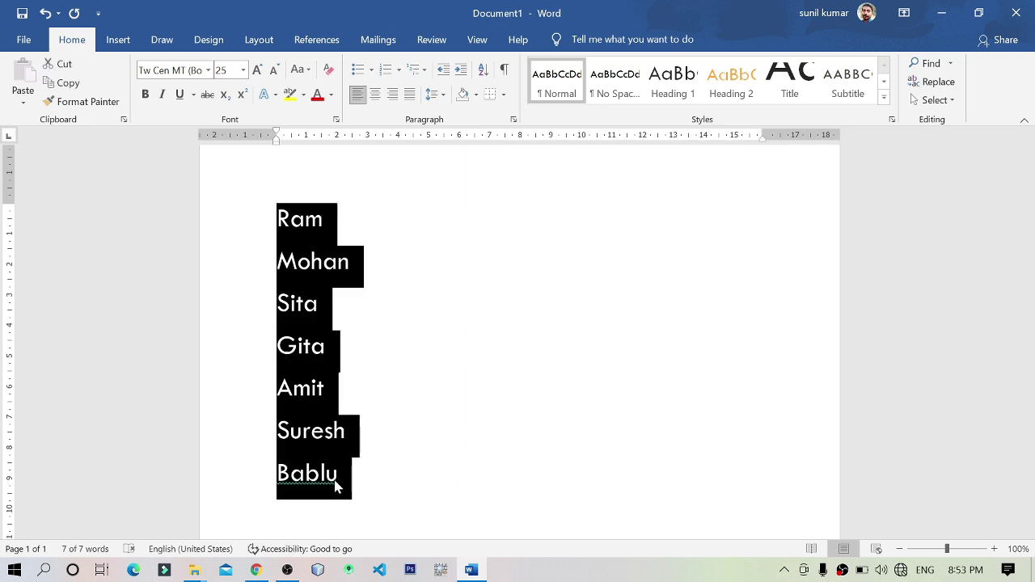
click(488, 73)
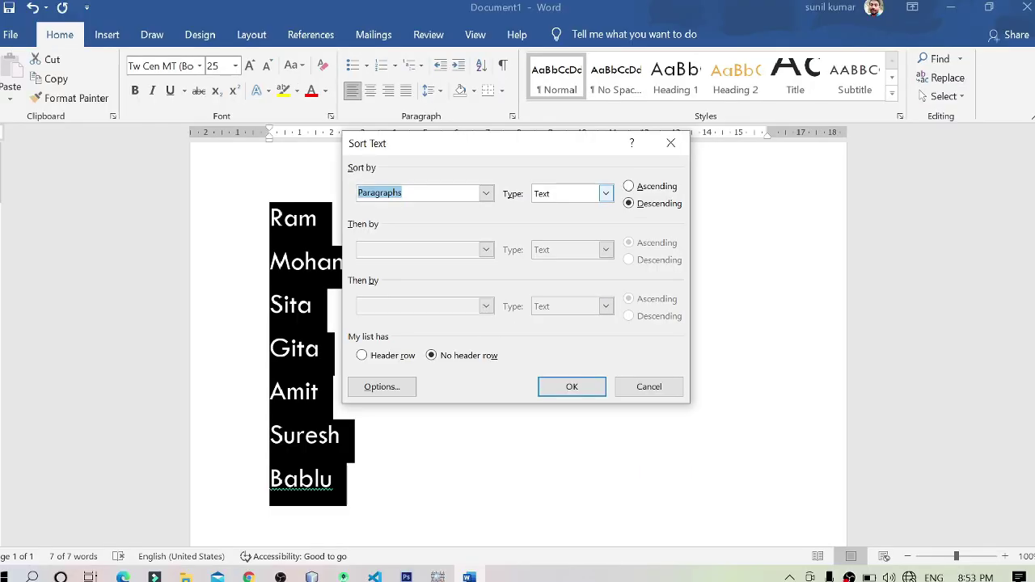
click(658, 188)
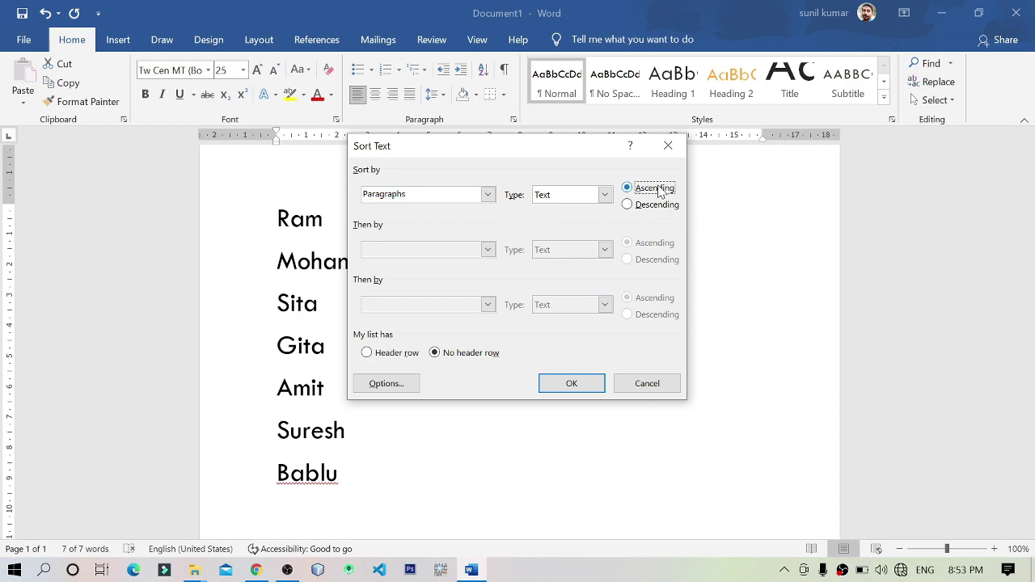
click(586, 380)
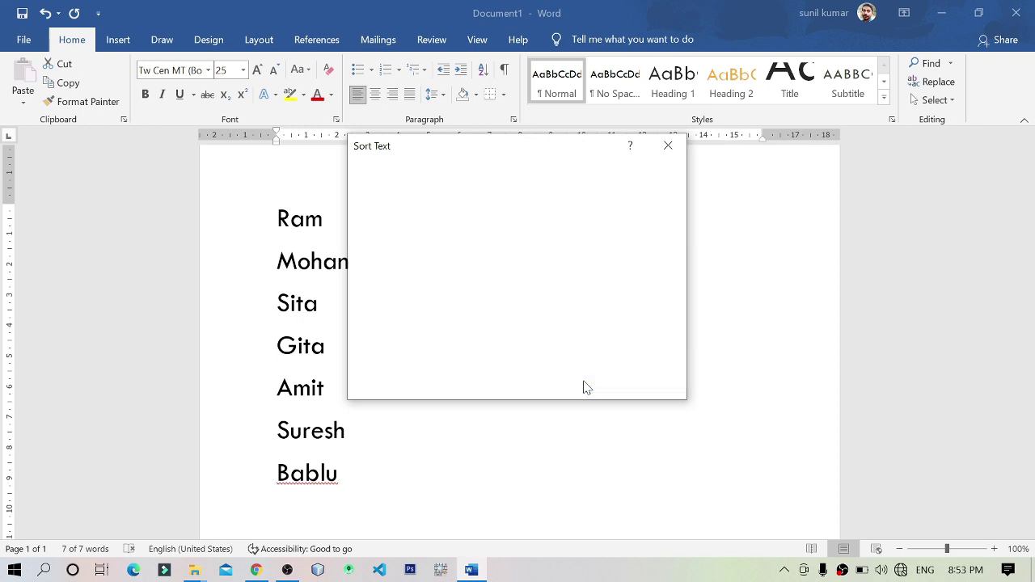
click(450, 314)
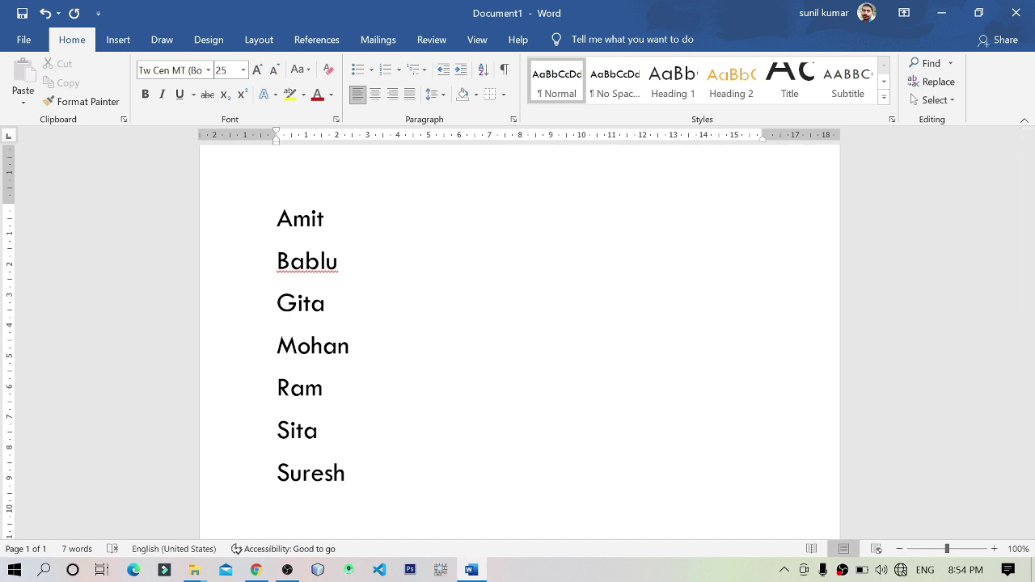
Highlight the first and second letters of the last two names to compare their alphabetical order, then clear the selection.
drag(277, 430, 289, 430)
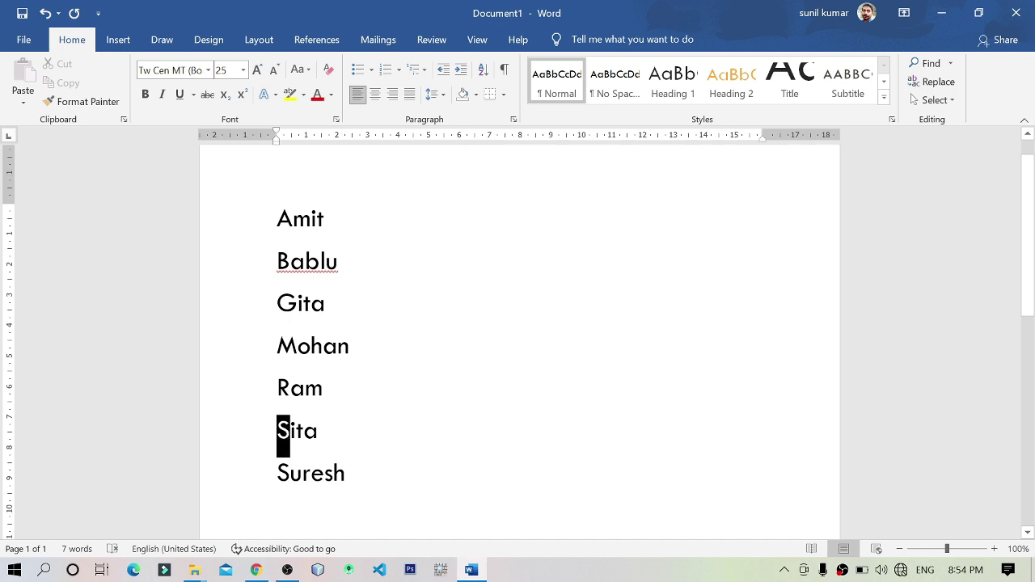
drag(277, 473, 290, 473)
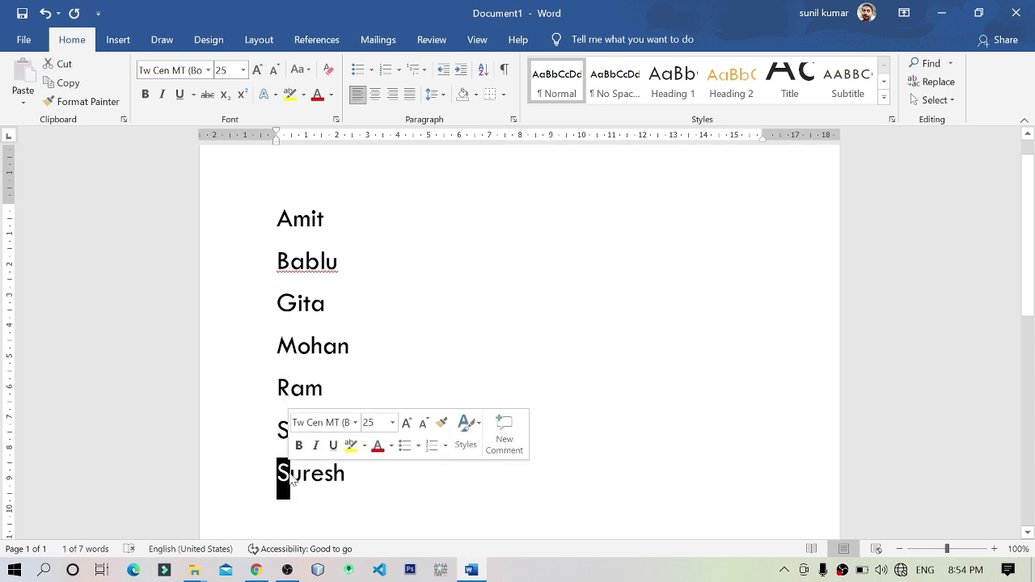
click(324, 473)
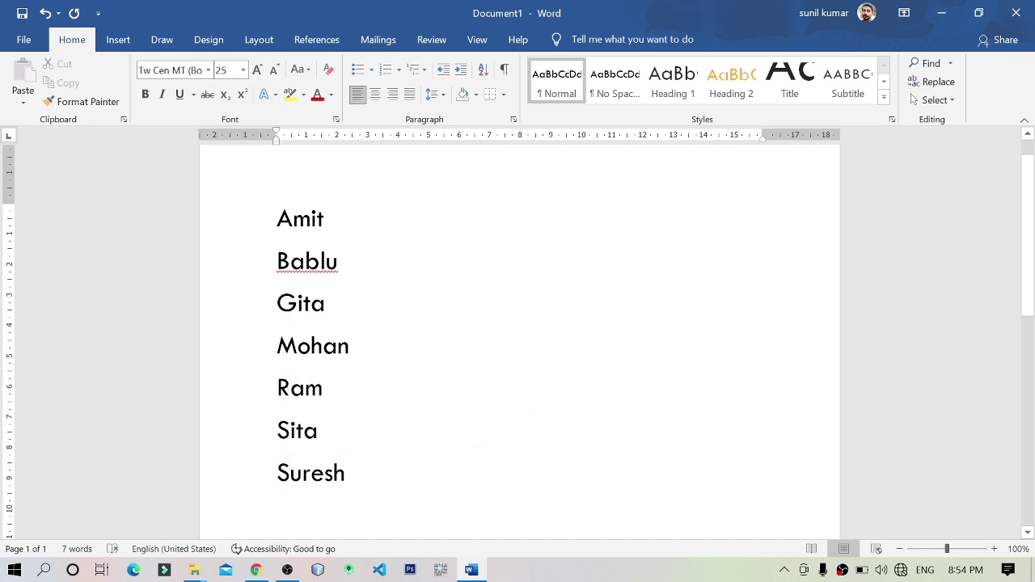
drag(277, 431, 331, 433)
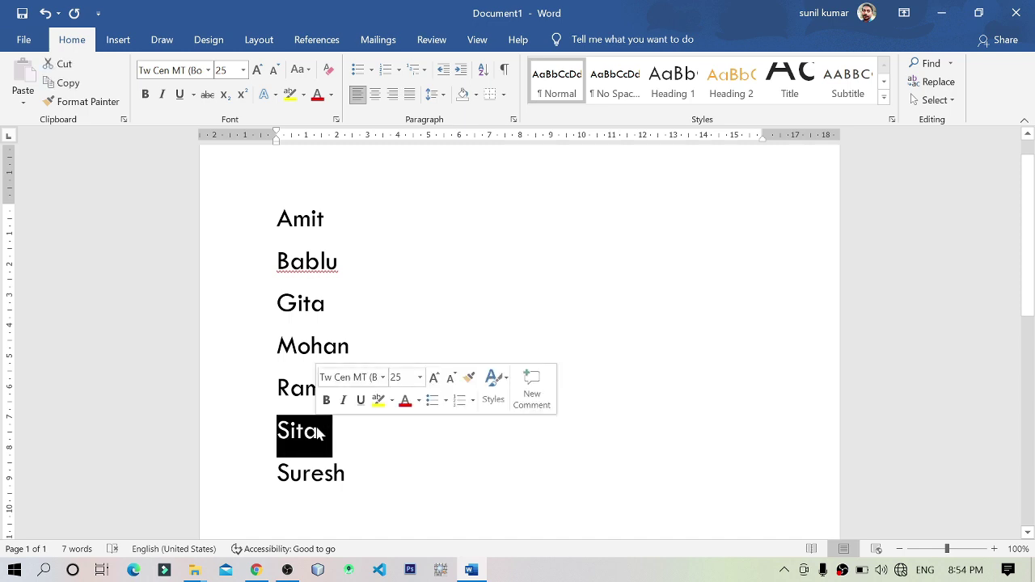
click(289, 439)
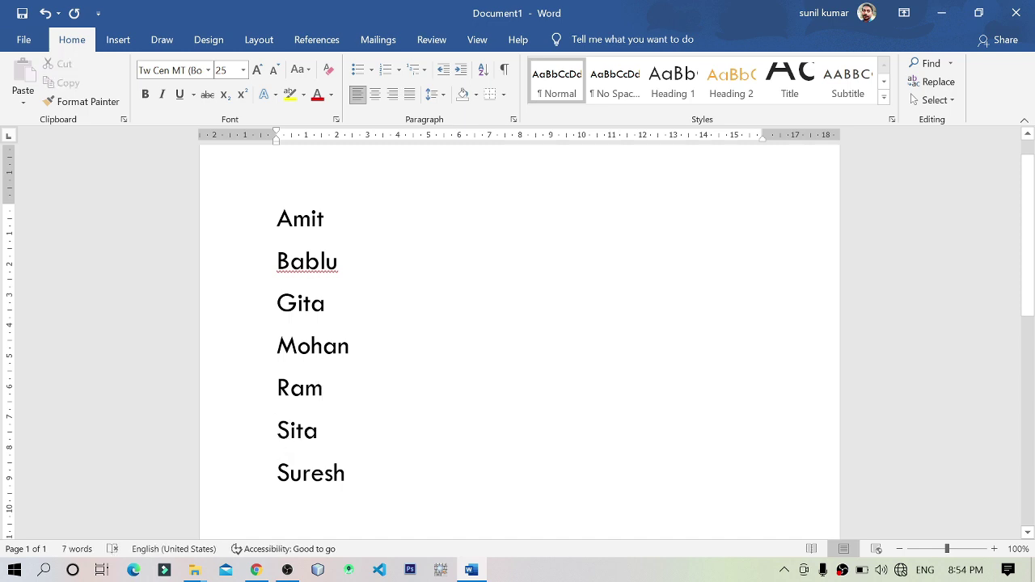
drag(290, 434, 296, 434)
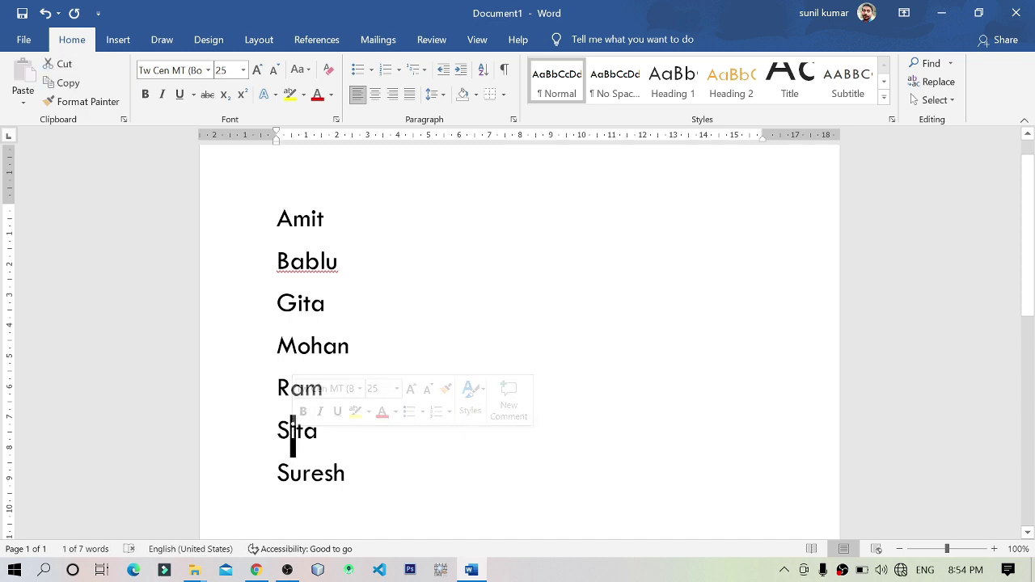
click(290, 475)
drag(290, 477, 301, 481)
click(348, 475)
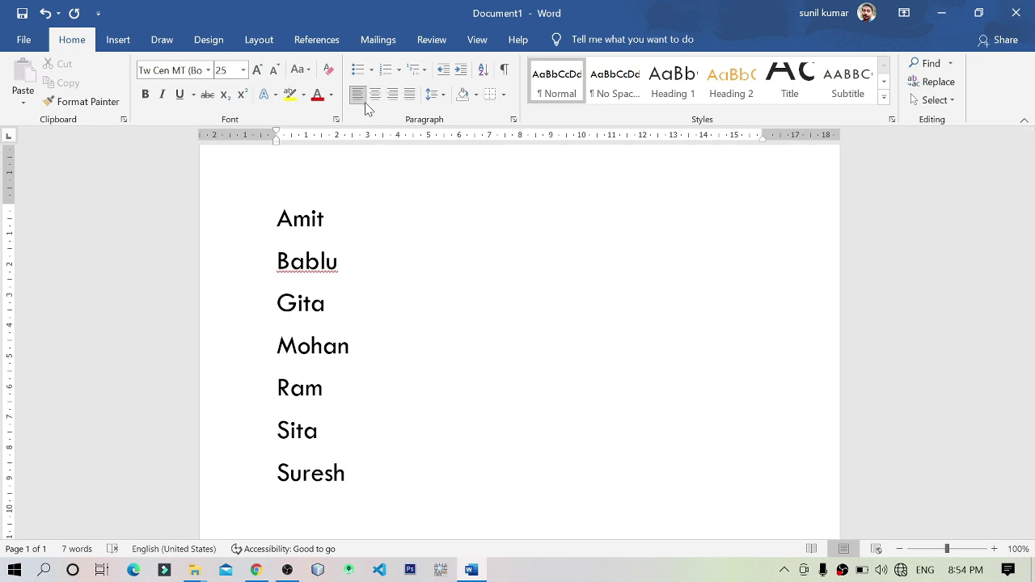
Delete the entire name list and enter the heading "4 types of alignment" in its place.
key(ctrl+a)
key(Delete)
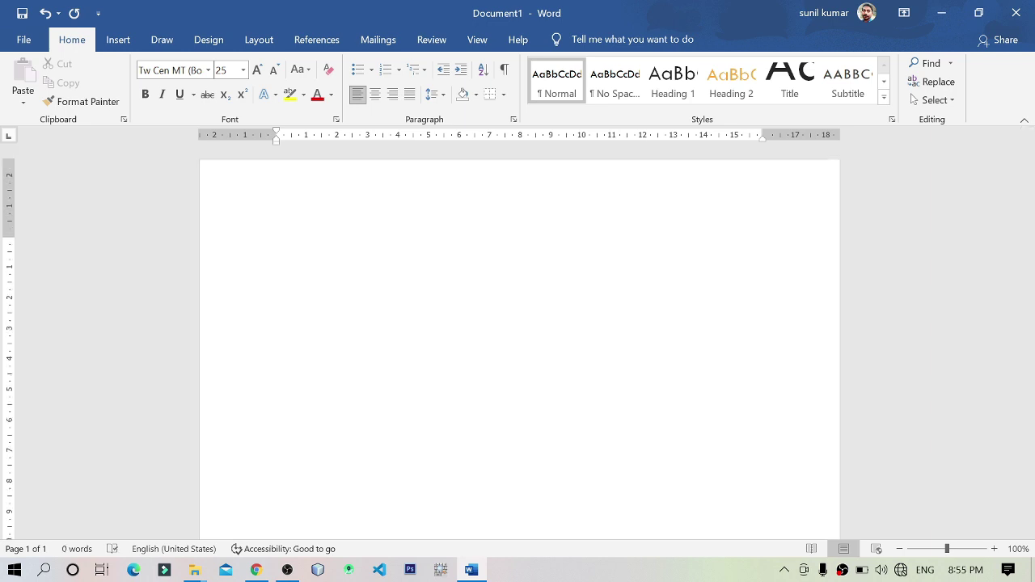
text(4 types of )
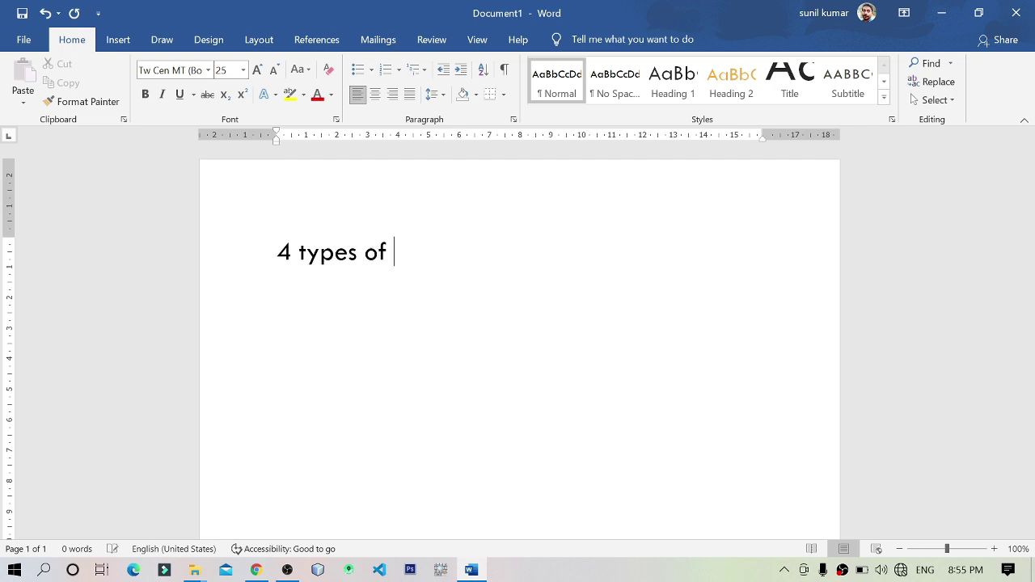
text(a)
text(men)
key(BackSpace)
key(BackSpace)
key(BackSpace)
text(nment)
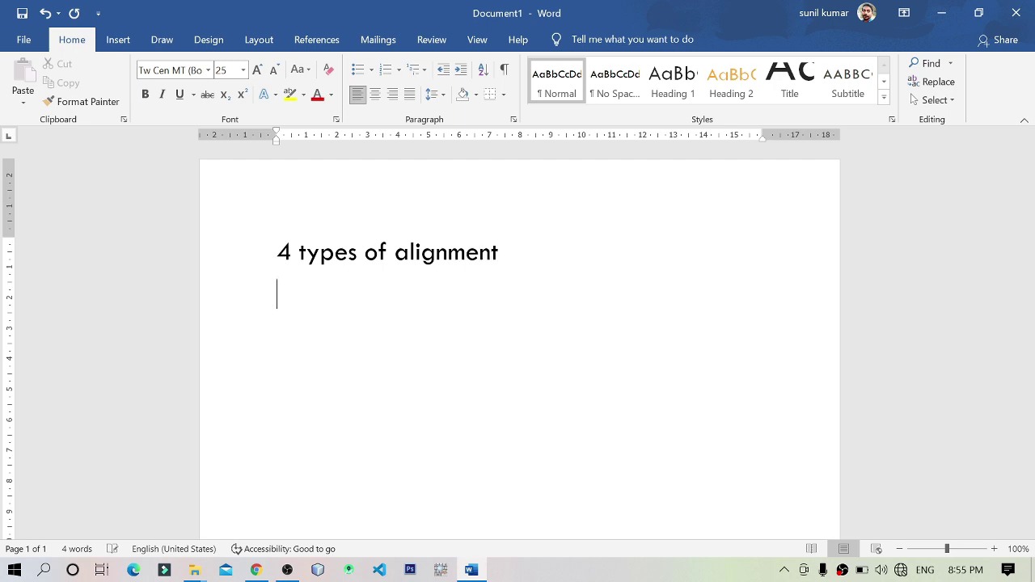
Enter Left, Center, Right and Justify below the heading, each on its own line.
key(Return)
text(left)
key(Return)
text(center)
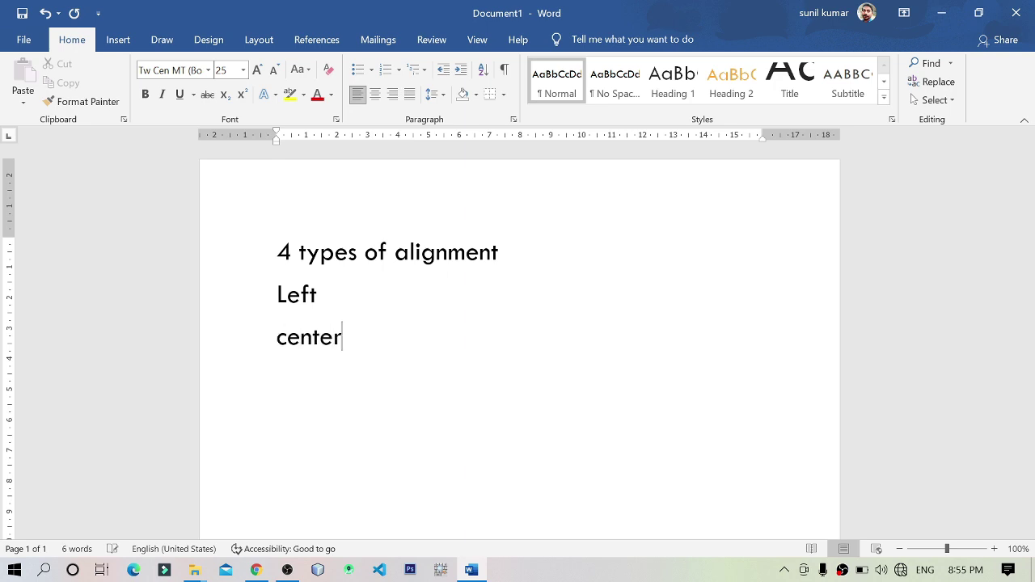
key(Return)
text(Ri)
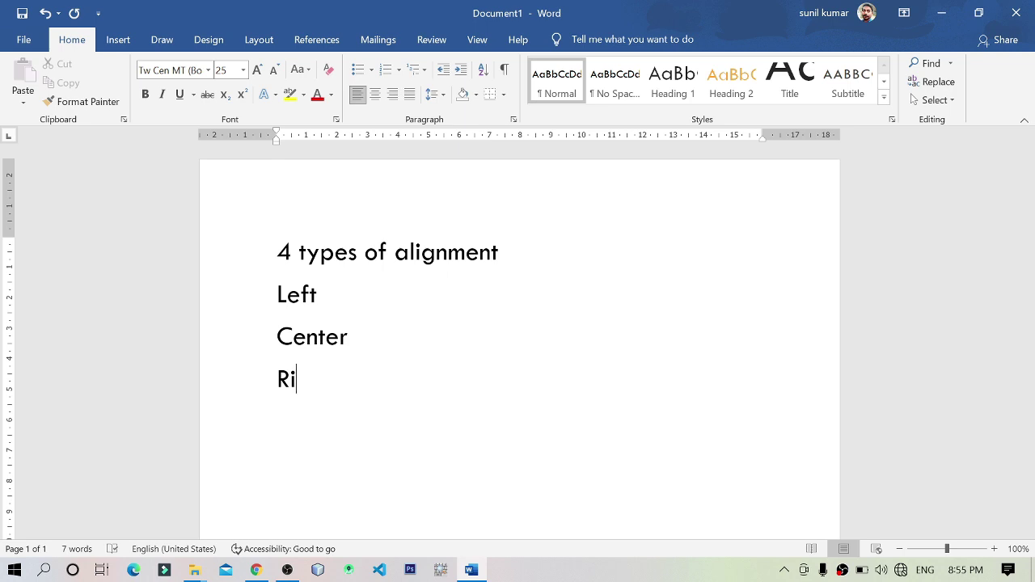
text(ght)
key(Return)
text(ju)
key(BackSpace)
key(BackSpace)
text(Justify)
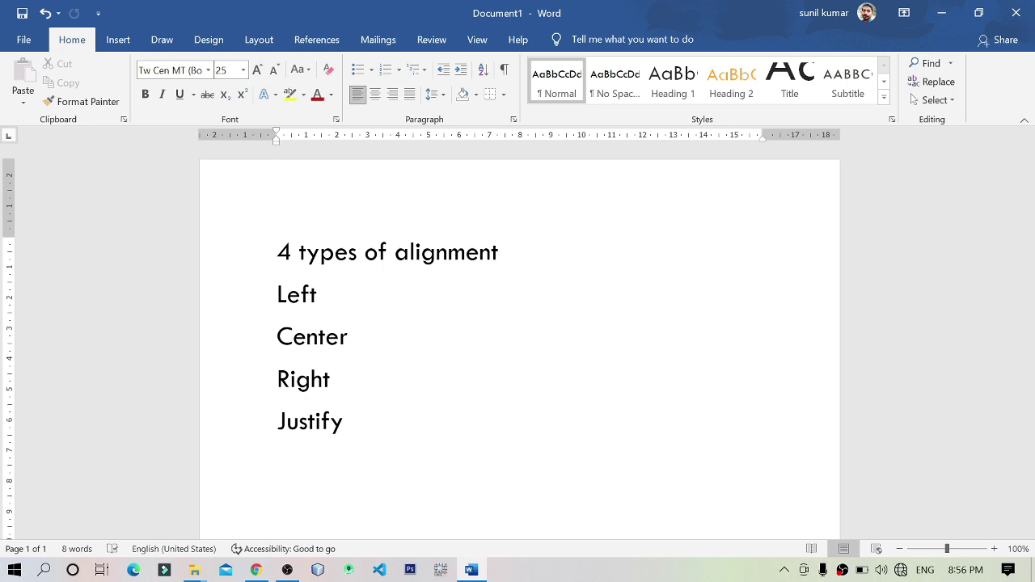
key(ctrl+z)
Delete the heading and alignment list, then generate sample paragraphs with the =rand() function.
key(ctrl+a)
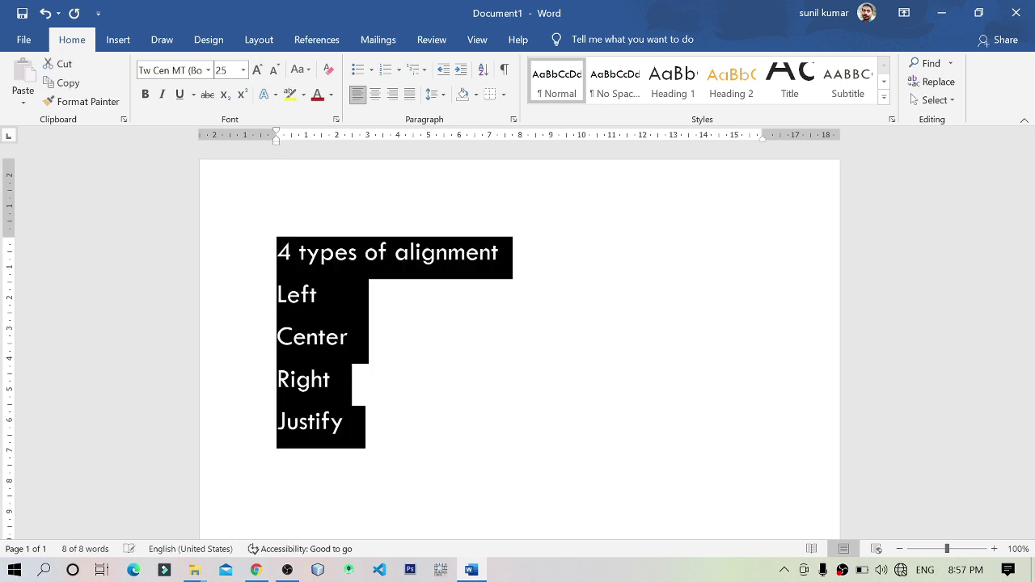
key(Delete)
text(=)
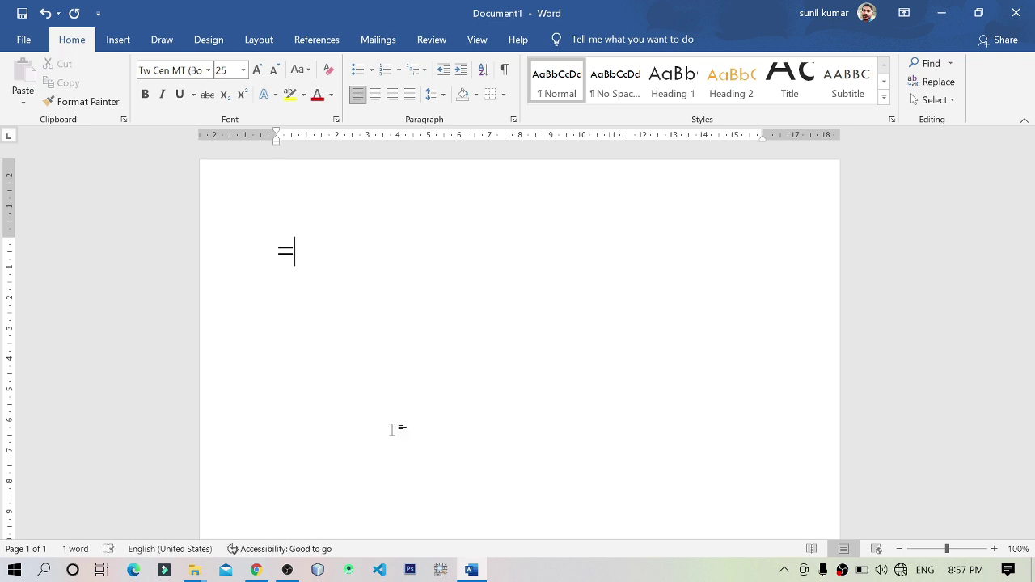
text(rand())
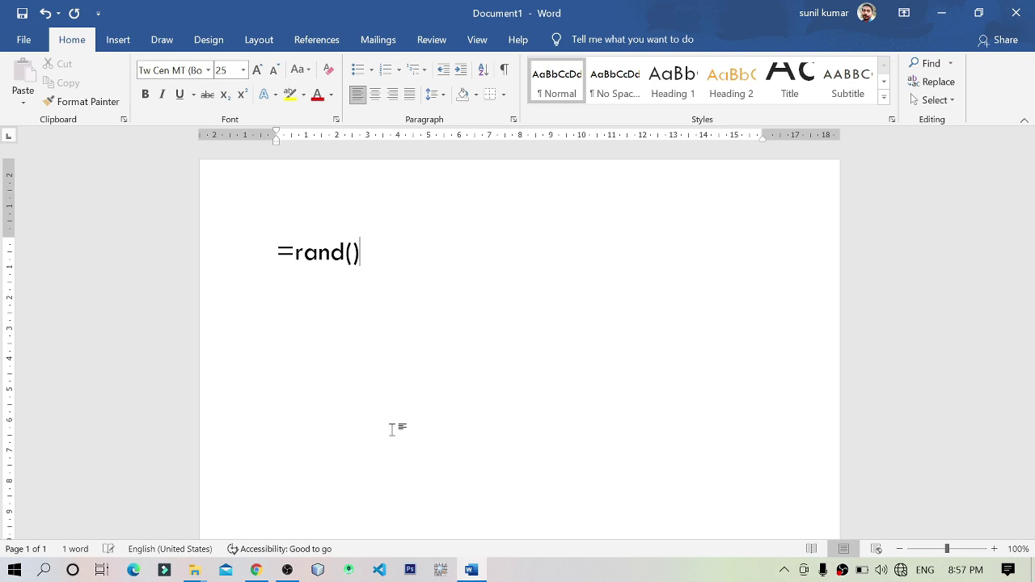
key(Return)
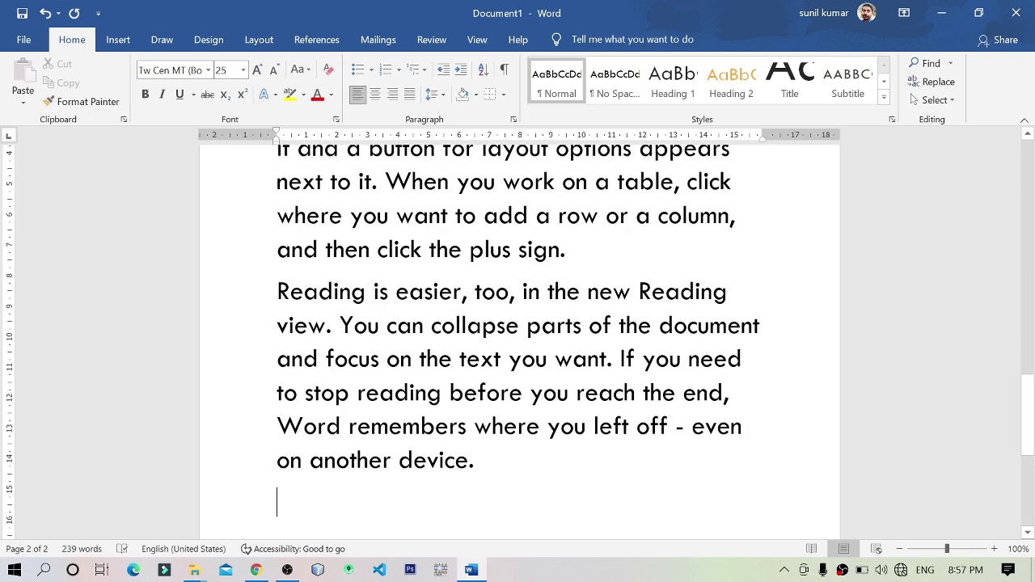
scroll(517, 339, up, 15)
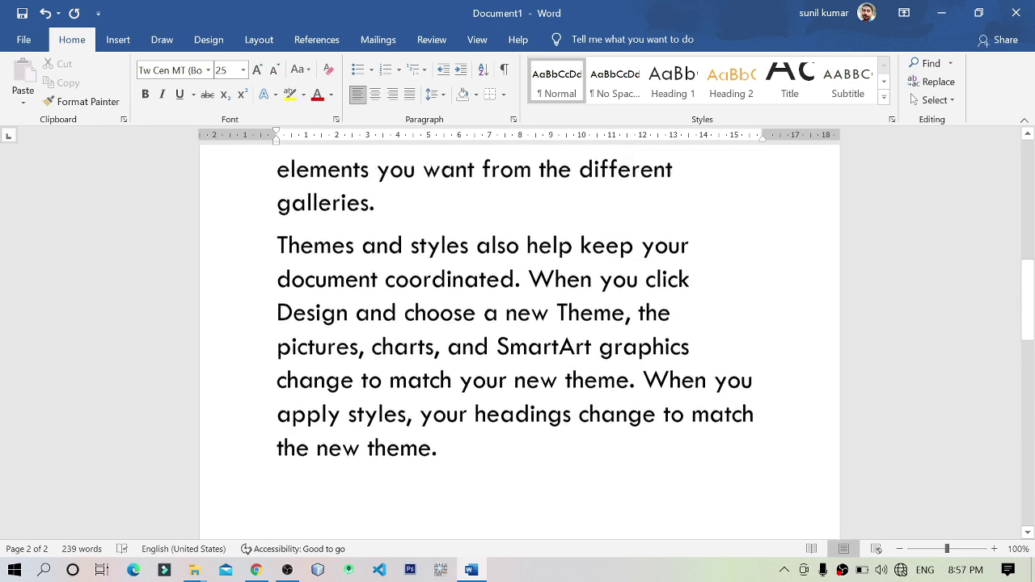
scroll(518, 339, up, 3)
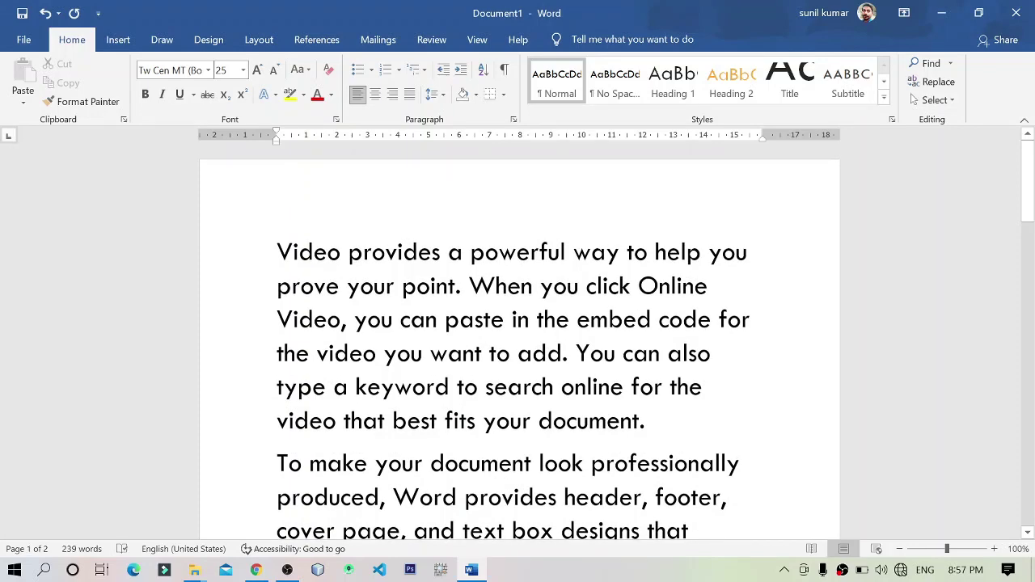
Reduce the font size of all the sample paragraphs to 14.
key(ctrl+a)
key(ctrl+shift+less)
key(ctrl+shift+less)
key(ctrl+shift+less)
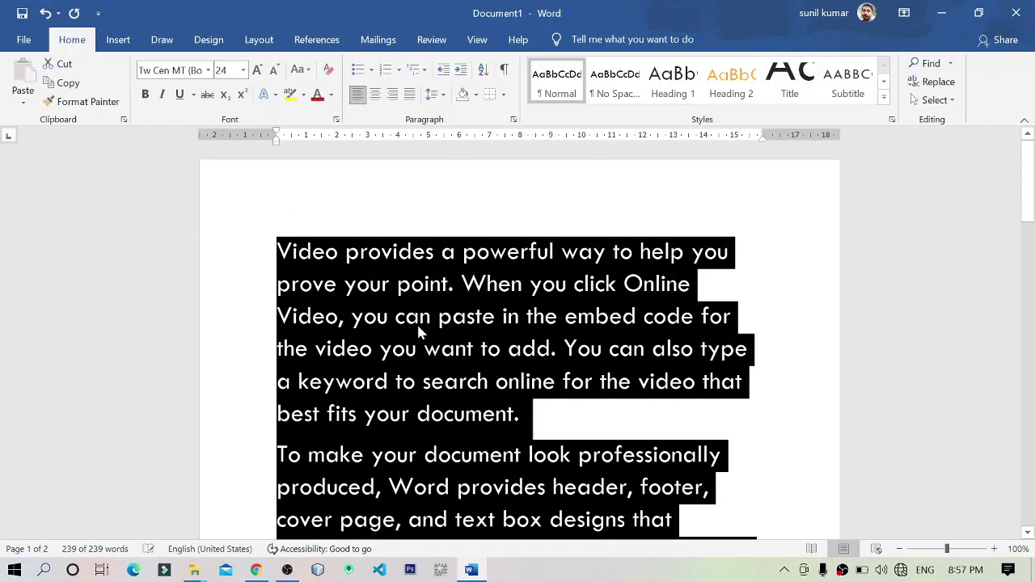
key(ctrl+shift+less)
key(ctrl+shift+less)
key(ctrl+shift+less)
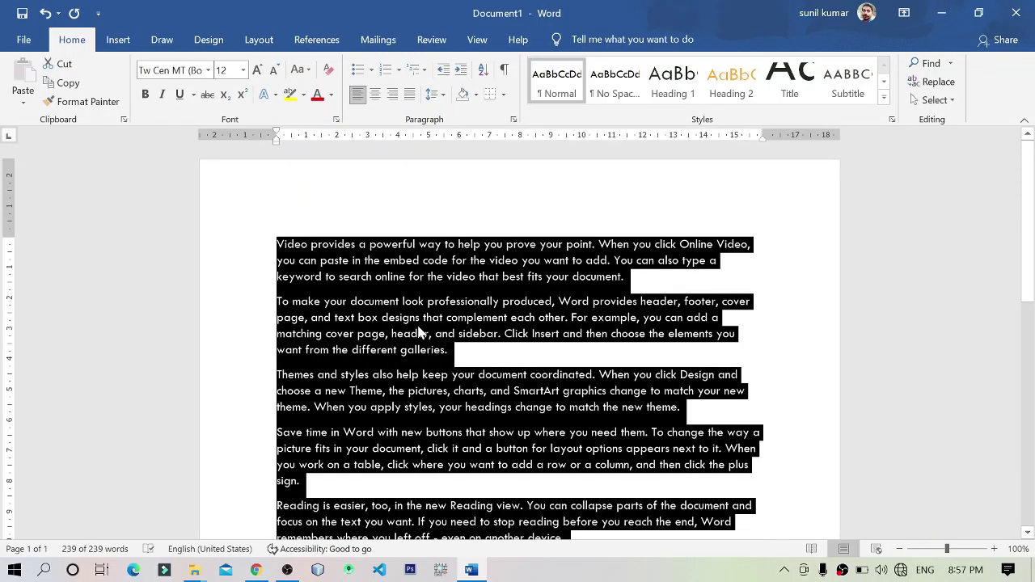
key(ctrl+shift+greater)
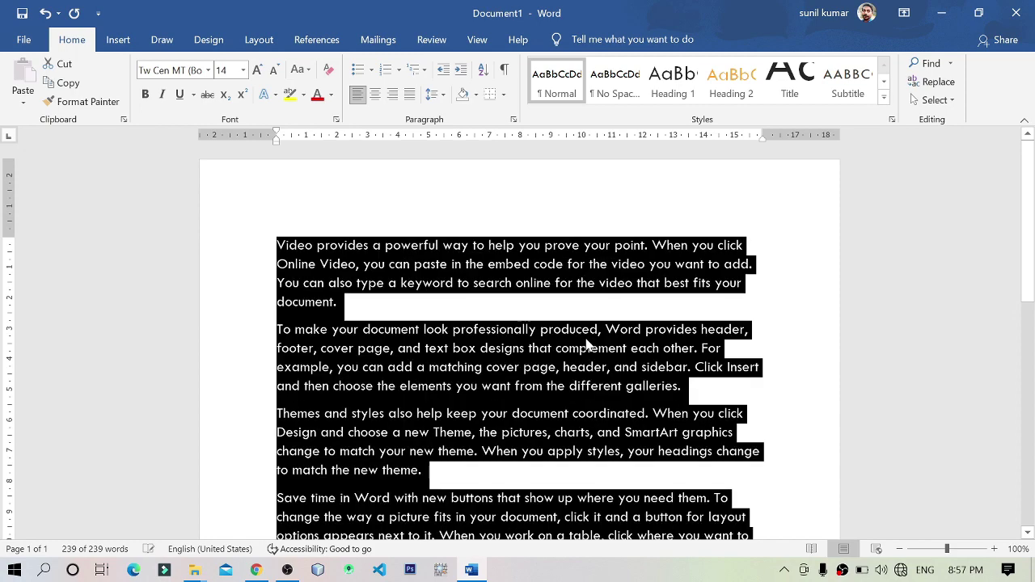
Clear the selection and look through all the resized sample paragraphs to examine their line edges.
scroll(644, 388, down, 4)
click(315, 442)
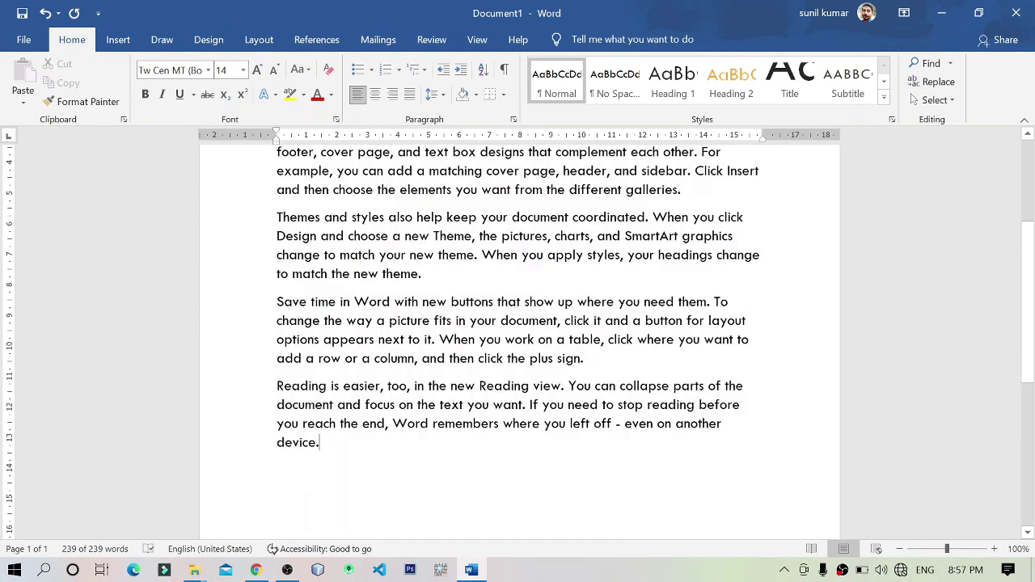
scroll(315, 442, up, 2)
scroll(519, 341, up, 1)
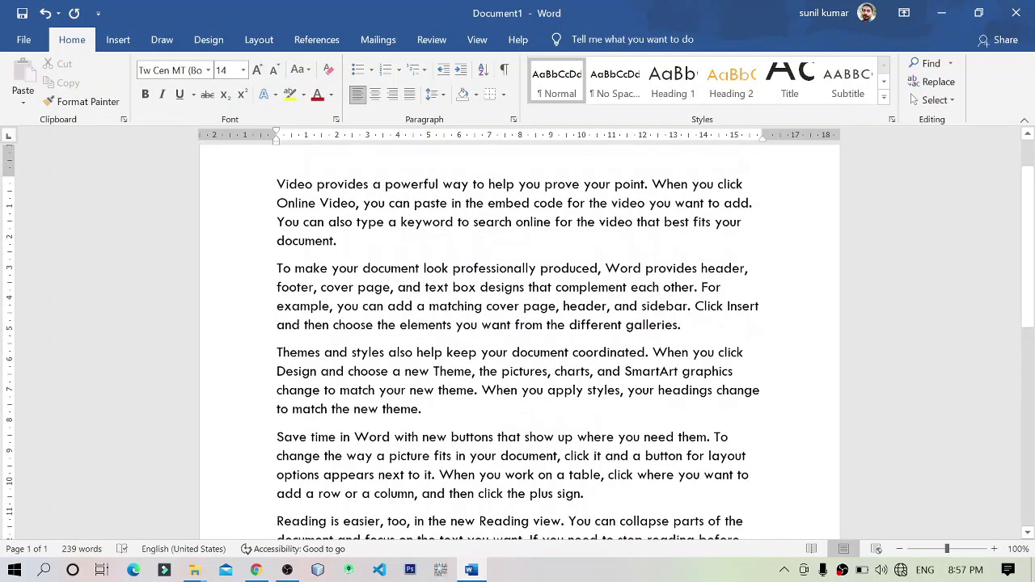
scroll(519, 341, up, 1)
scroll(519, 342, down, 5)
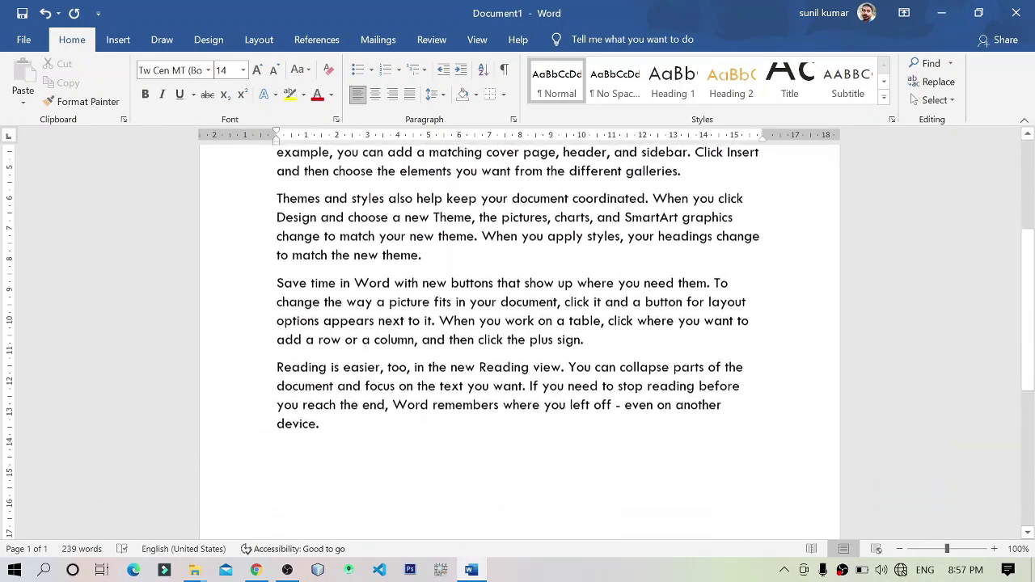
scroll(519, 342, up, 5)
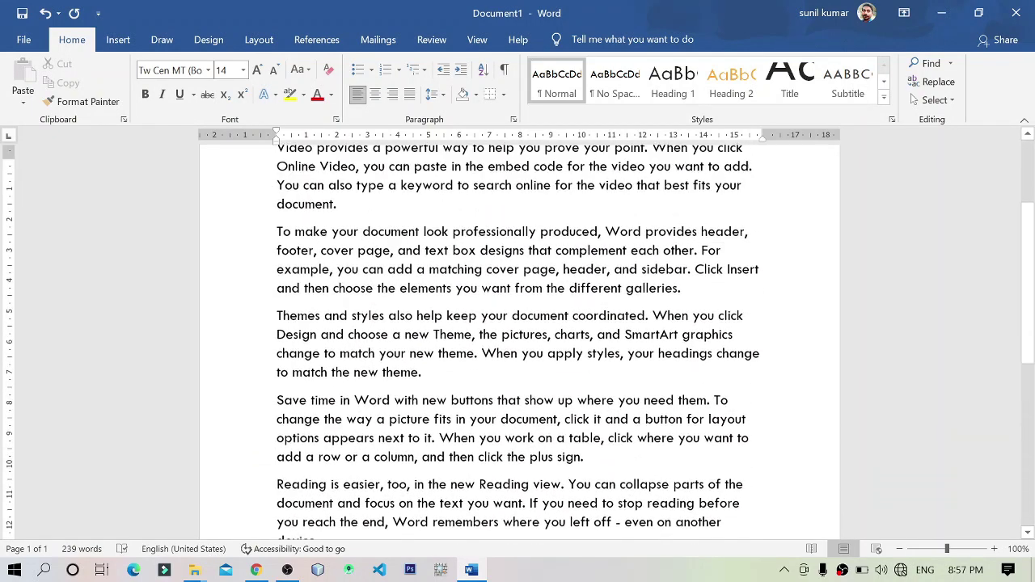
scroll(519, 342, down, 1)
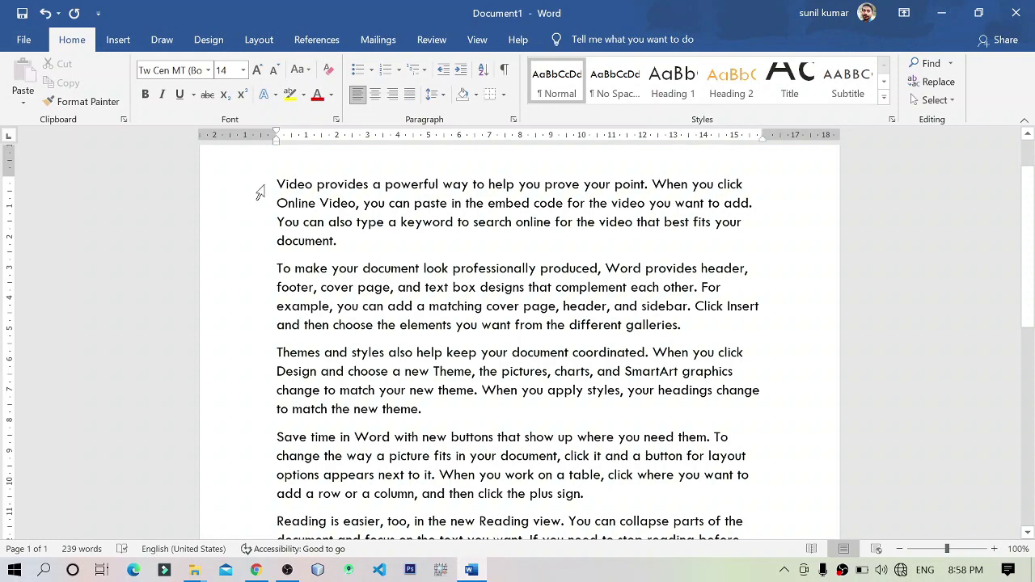
Select all the sample paragraphs, center-align them and review the centered lines.
drag(259, 189, 291, 527)
scroll(451, 368, up, 4)
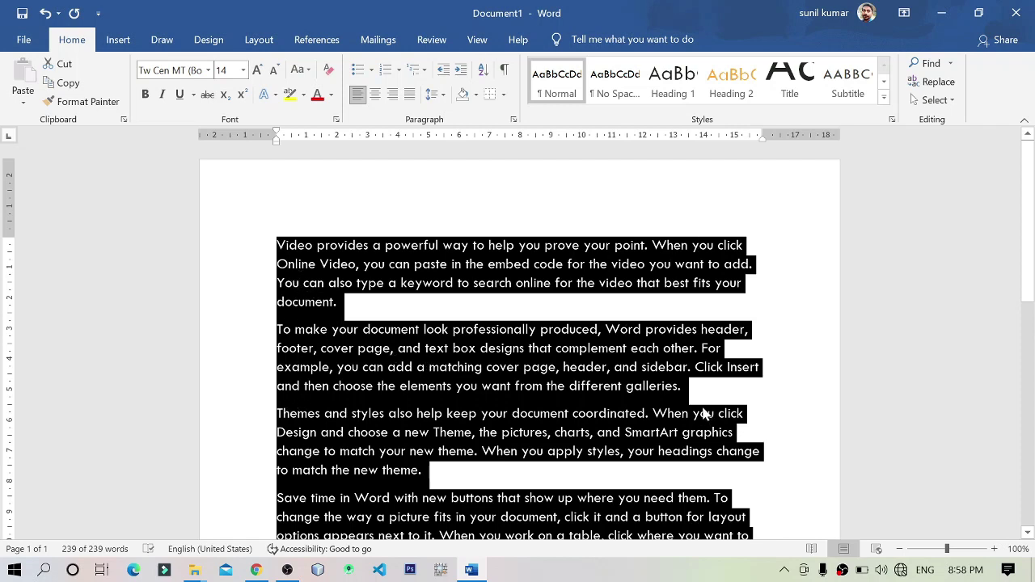
scroll(703, 414, down, 1)
scroll(703, 414, down, 1)
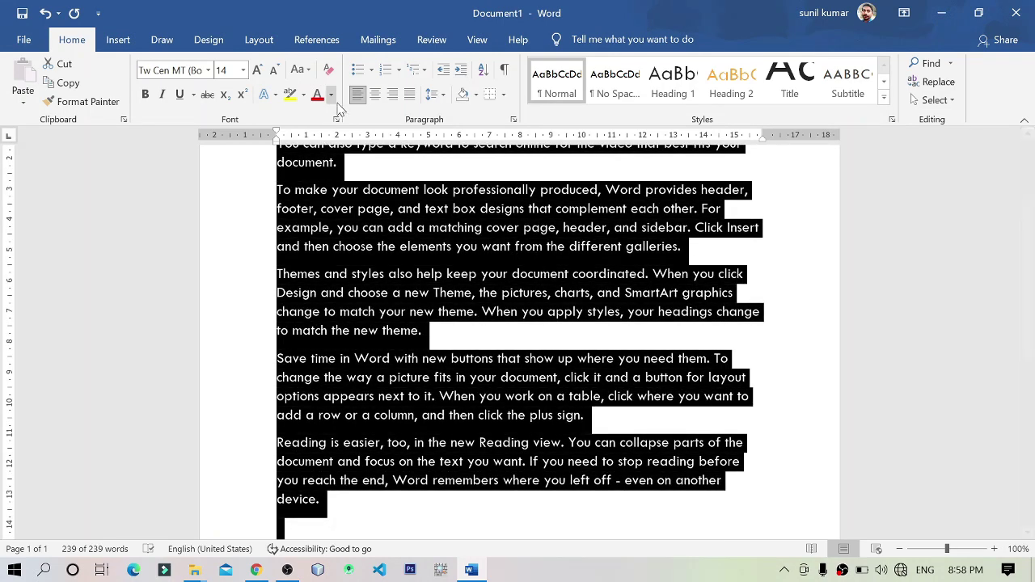
click(374, 94)
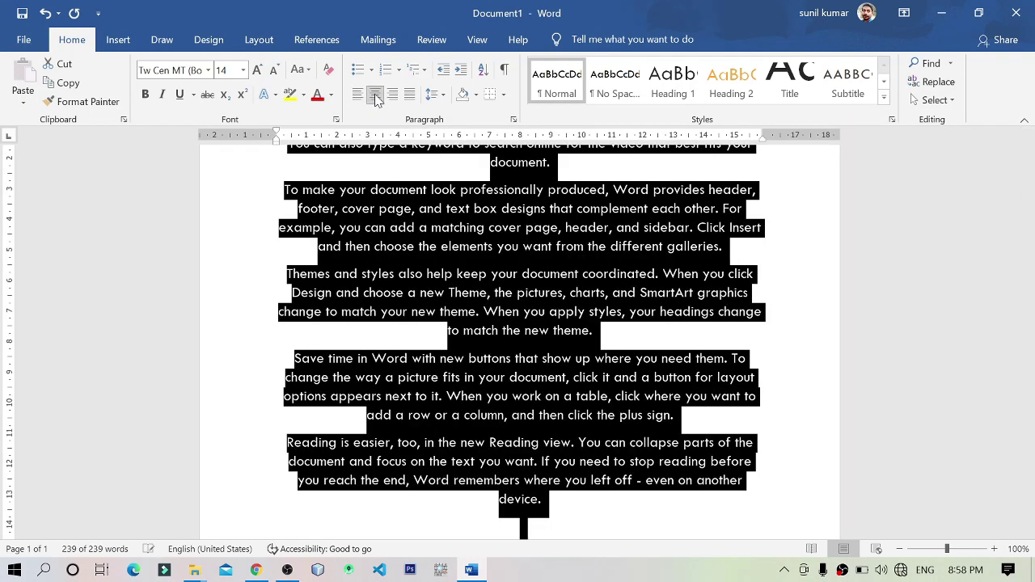
scroll(468, 303, up, 2)
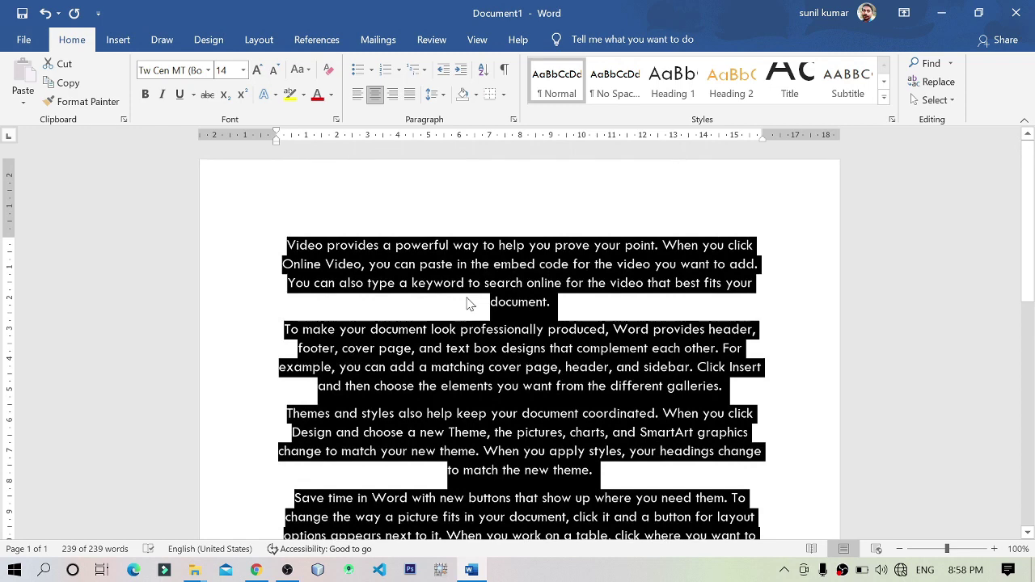
scroll(467, 304, down, 1)
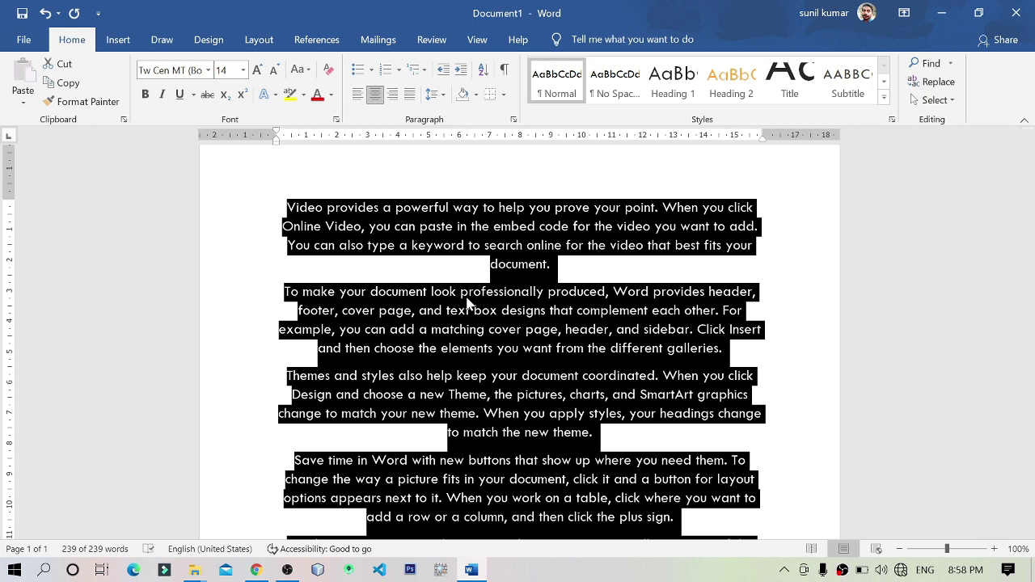
Right-align all the selected sample paragraphs and review their line edges.
click(393, 96)
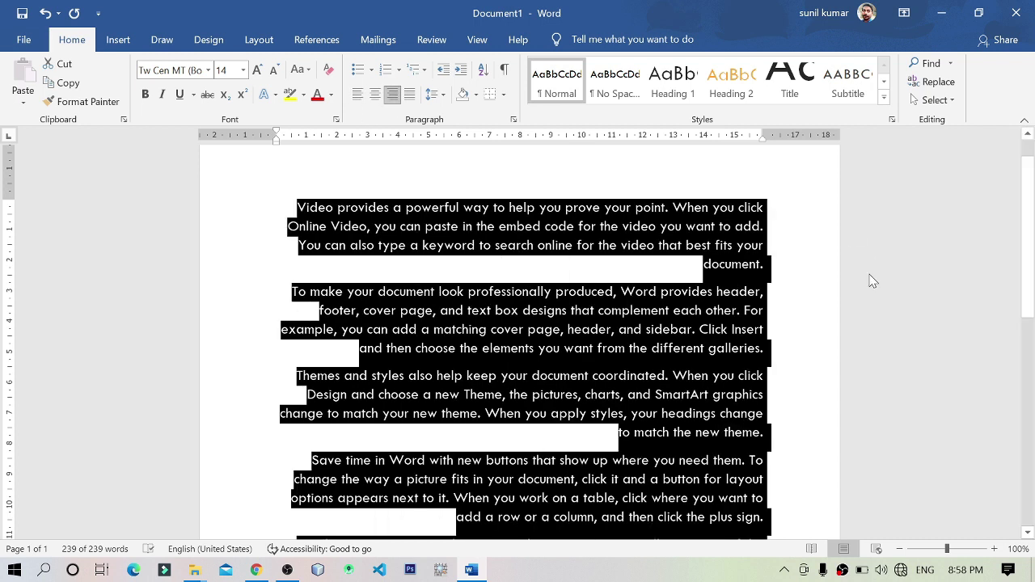
scroll(769, 380, down, 3)
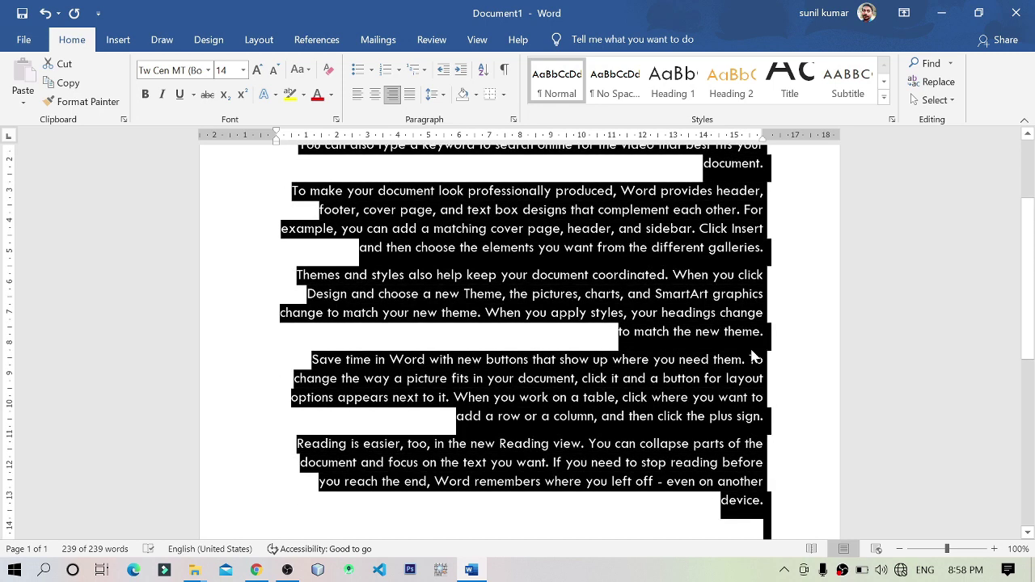
scroll(751, 340, up, 1)
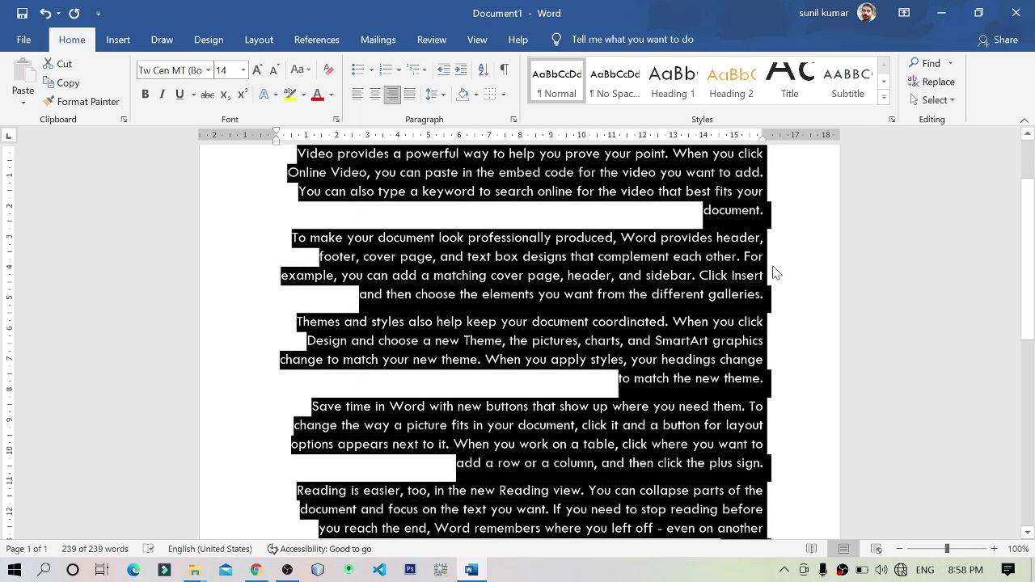
Clear the selection and examine both line edges of the right-aligned sample paragraphs.
scroll(772, 214, up, 1)
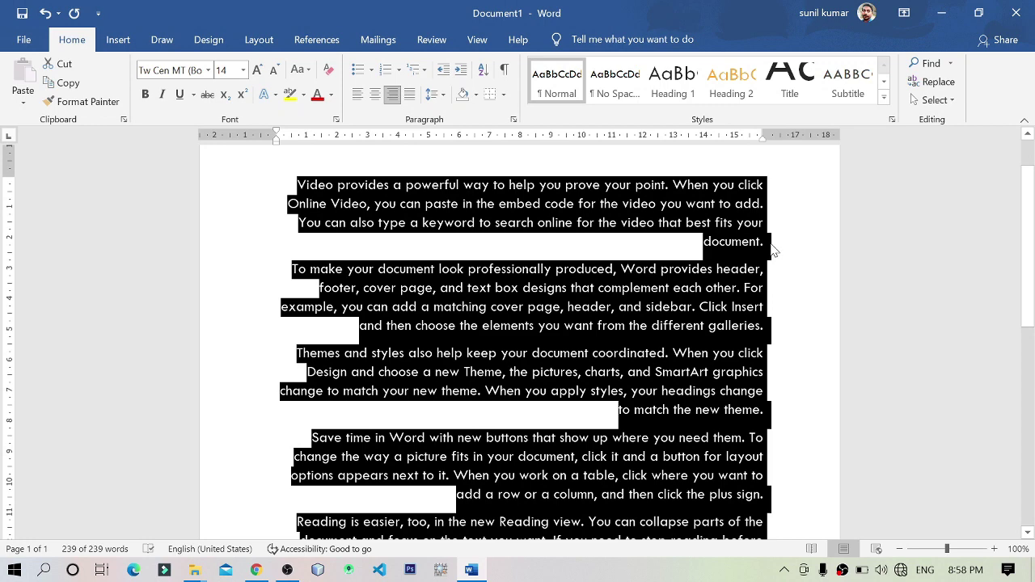
click(772, 250)
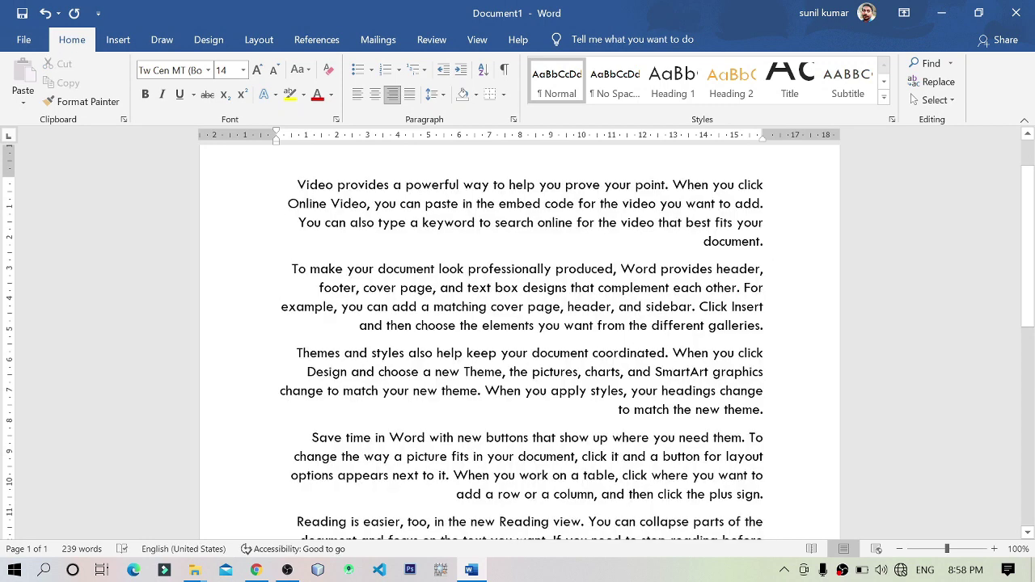
scroll(772, 251, up, 1)
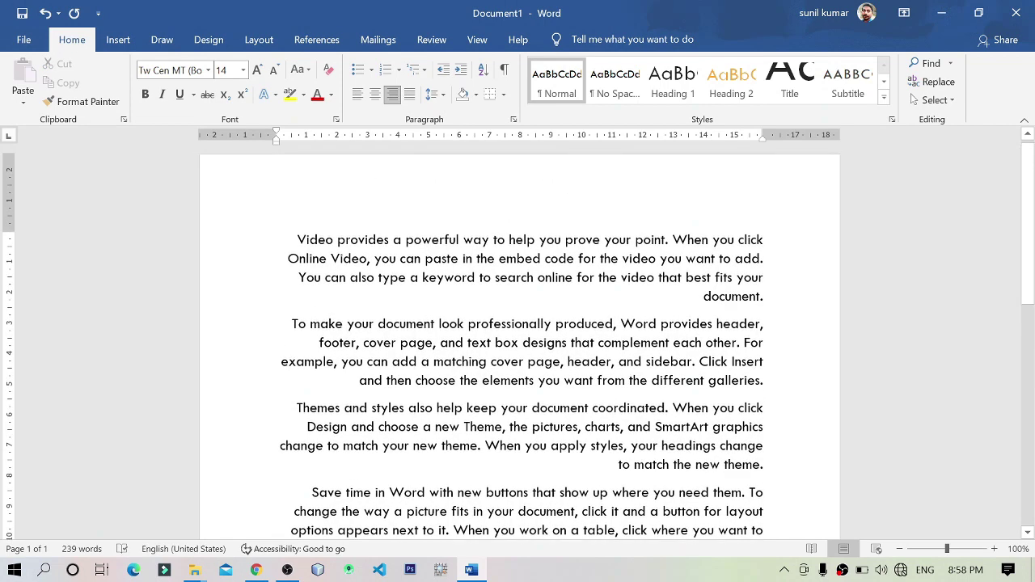
scroll(772, 250, down, 1)
scroll(520, 339, down, 4)
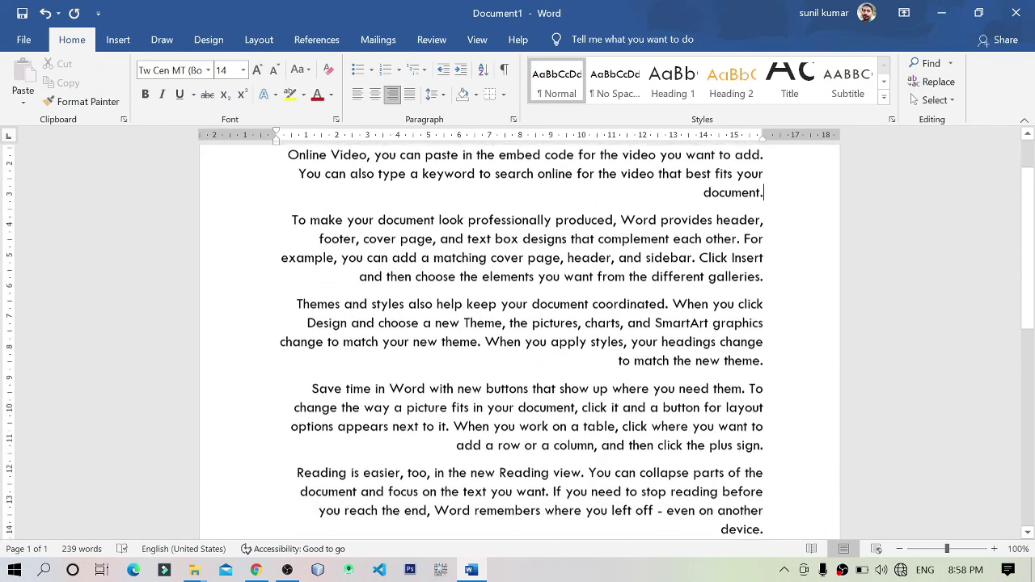
scroll(520, 339, up, 3)
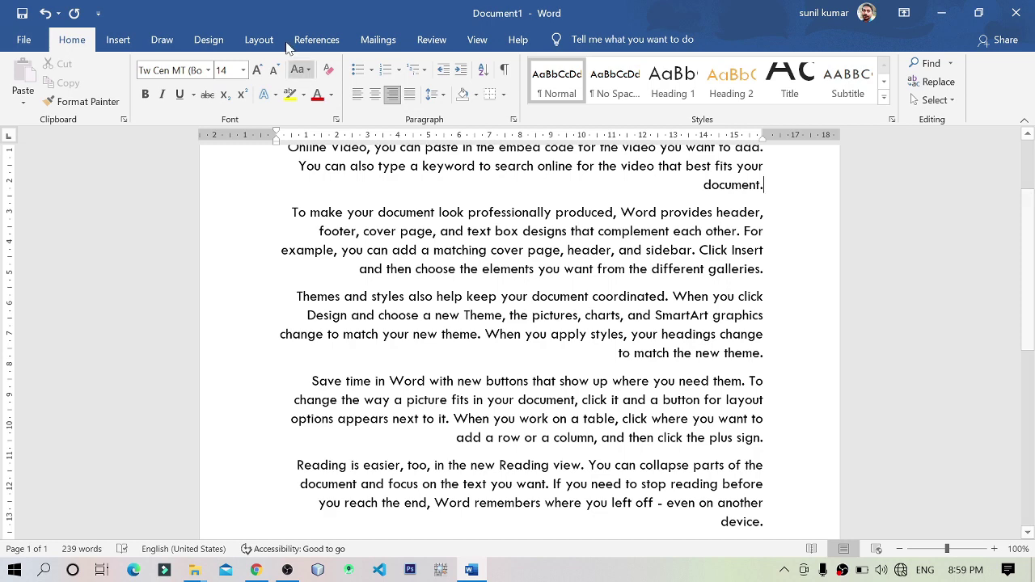
Select all the sample paragraphs, justify them and review their line edges with the selection cleared.
key(ctrl+a)
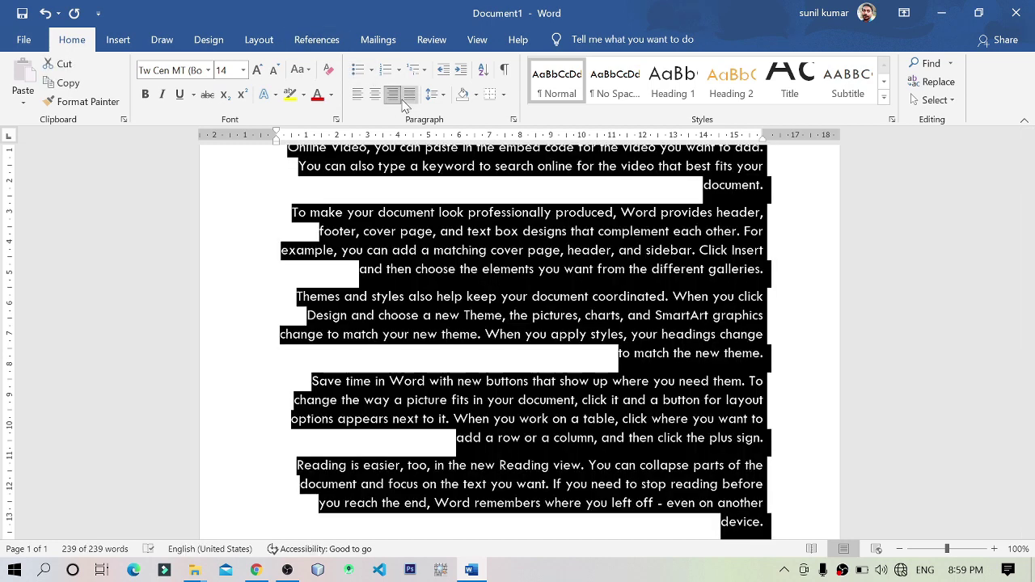
click(410, 97)
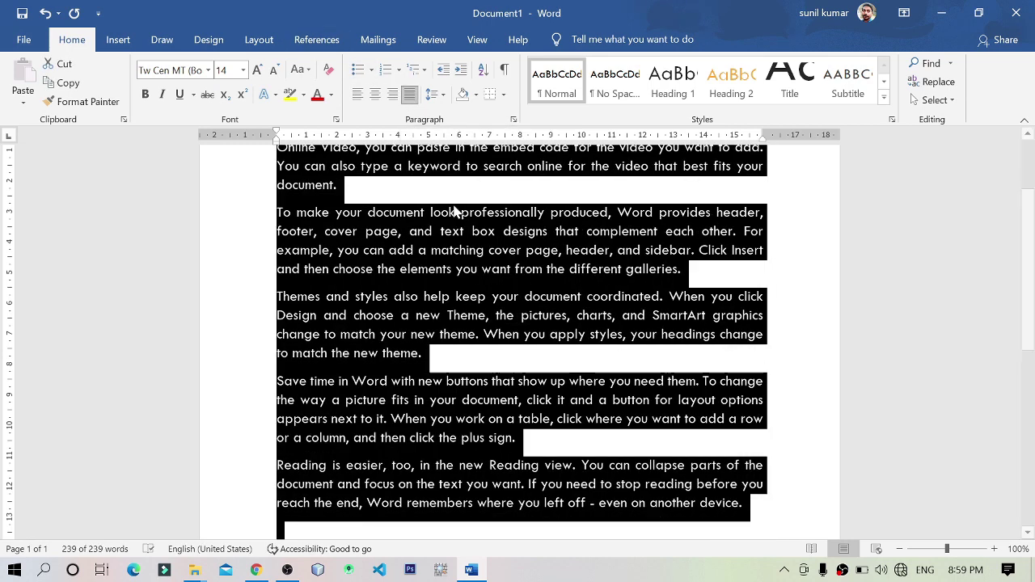
scroll(509, 273, up, 3)
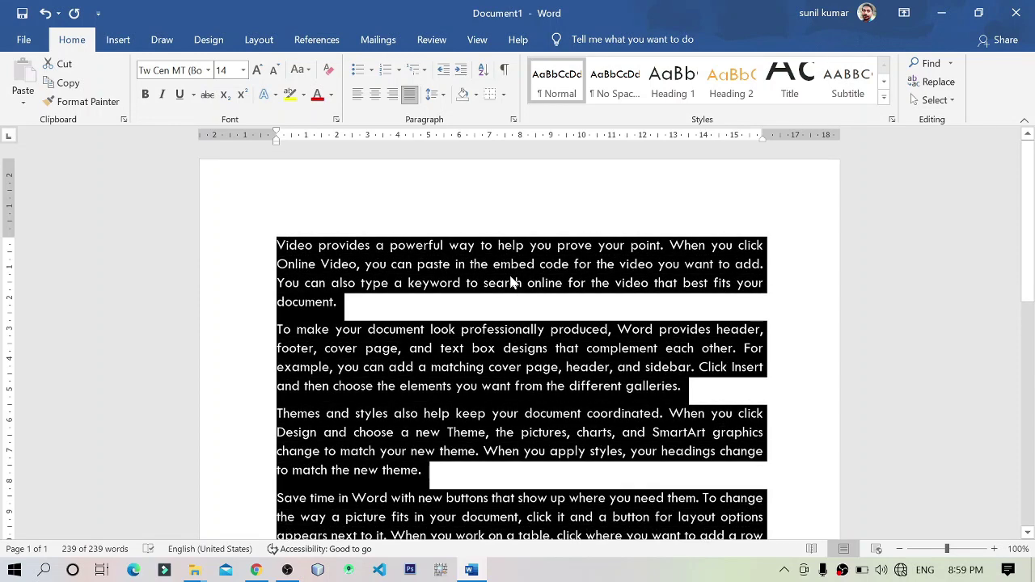
scroll(511, 281, down, 2)
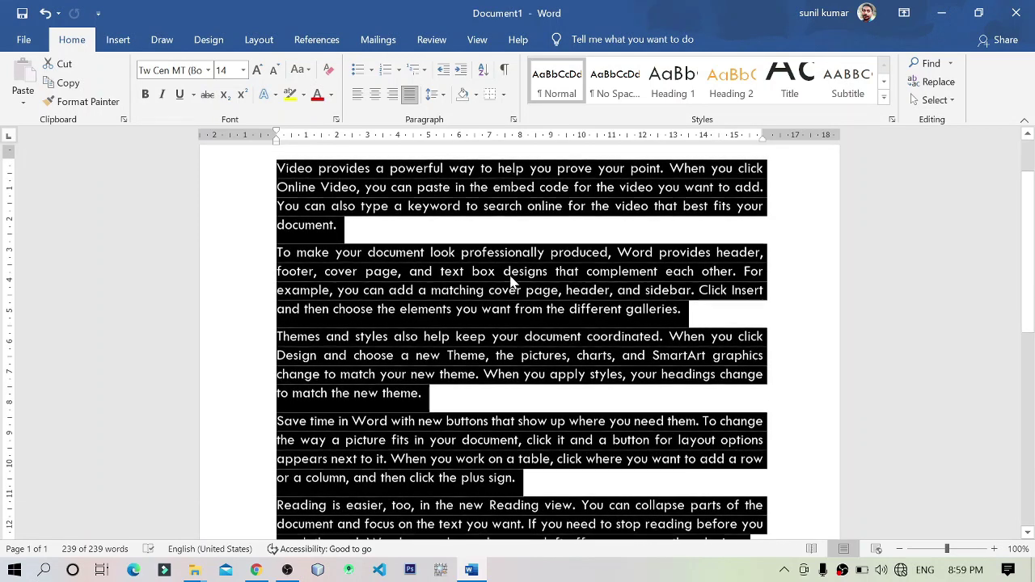
scroll(511, 281, down, 1)
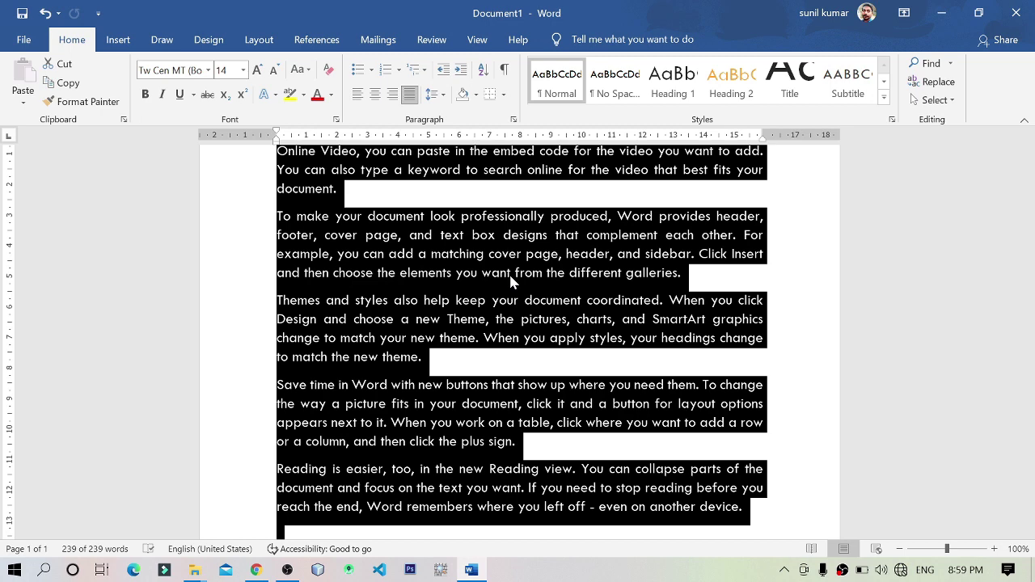
scroll(510, 281, up, 3)
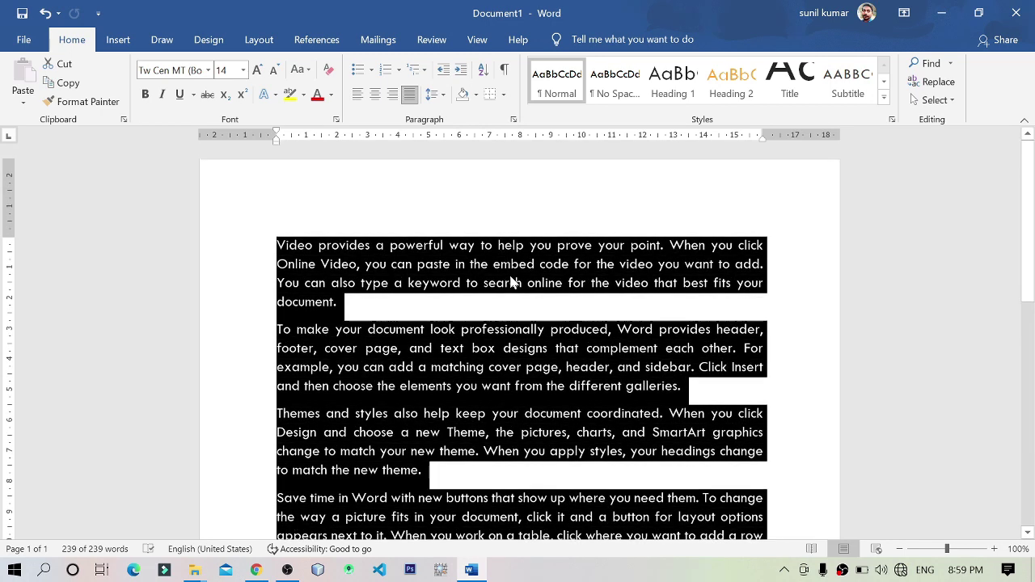
click(510, 281)
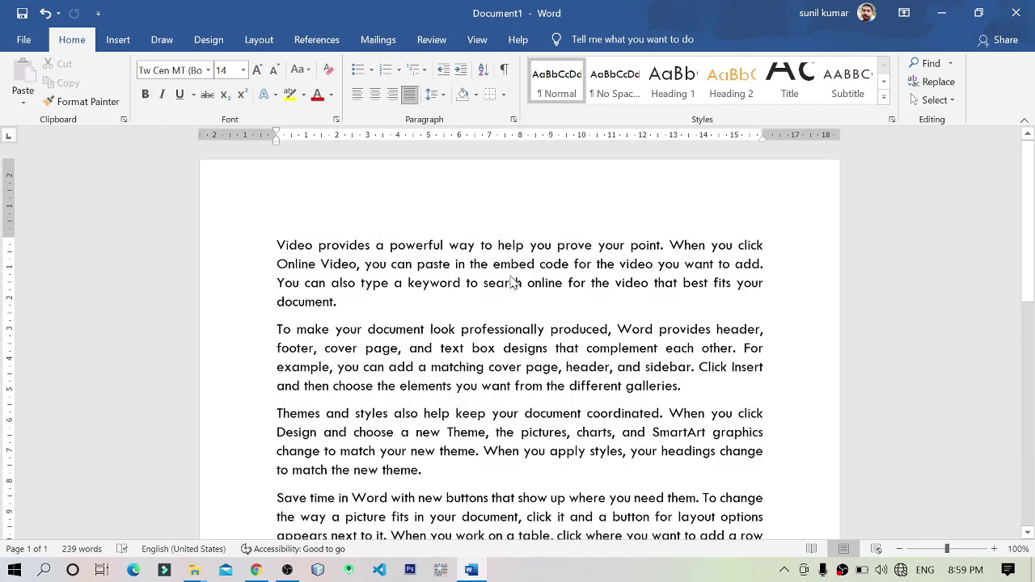
Left-align the first sample paragraph and compare its line ends with those of the justified second paragraph.
scroll(510, 281, down, 1)
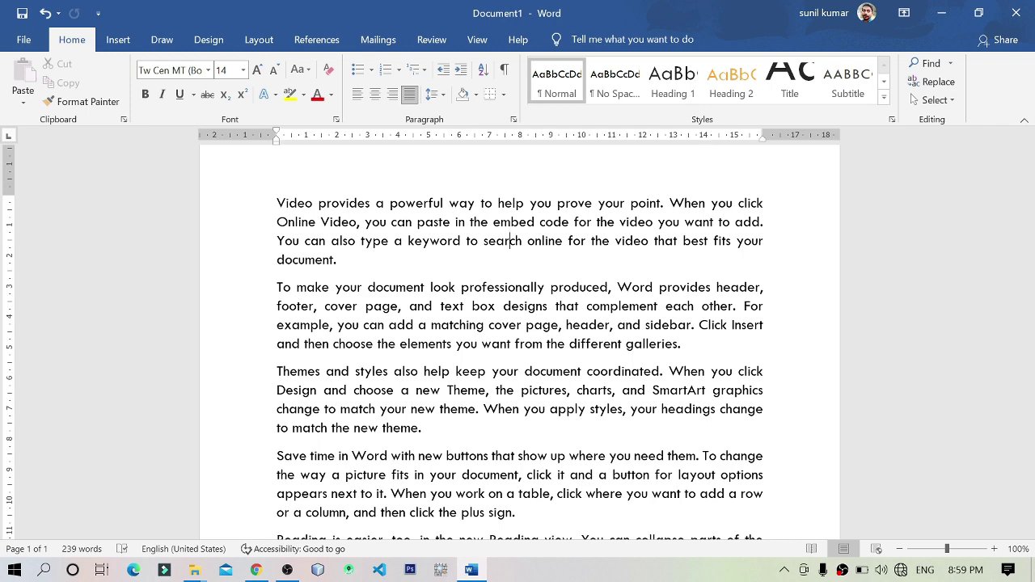
key(ctrl+l)
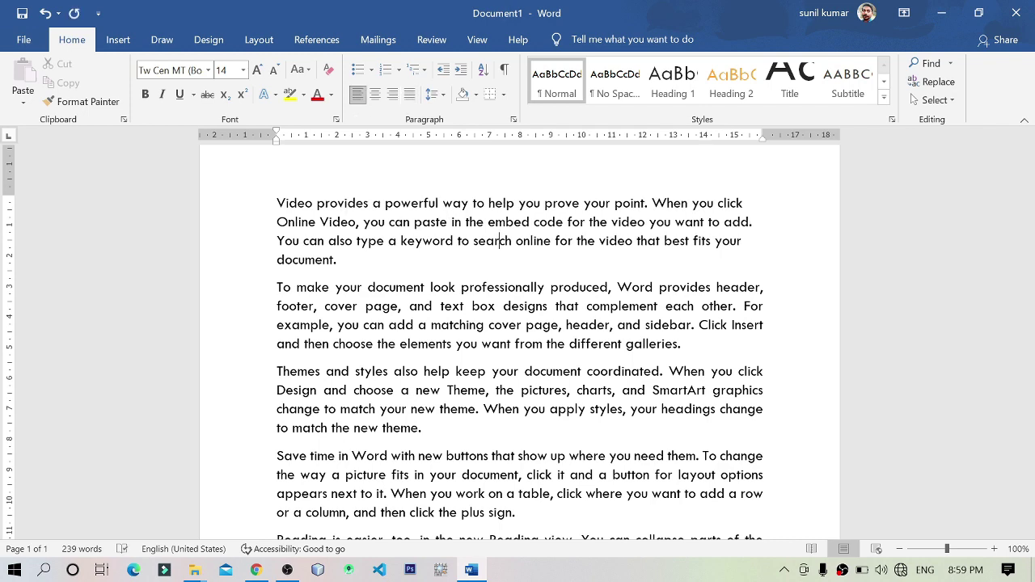
scroll(517, 340, down, 2)
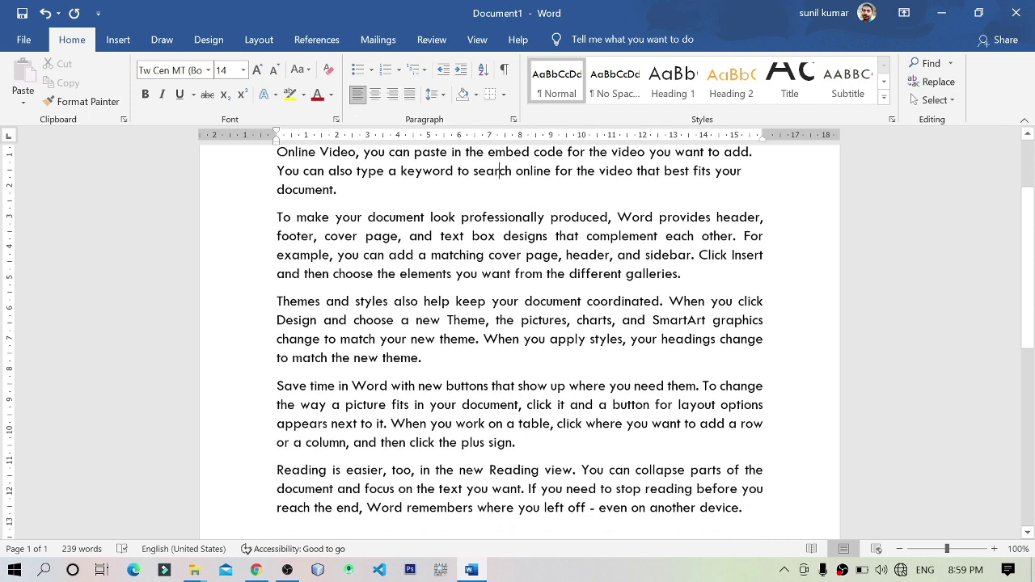
scroll(518, 340, up, 2)
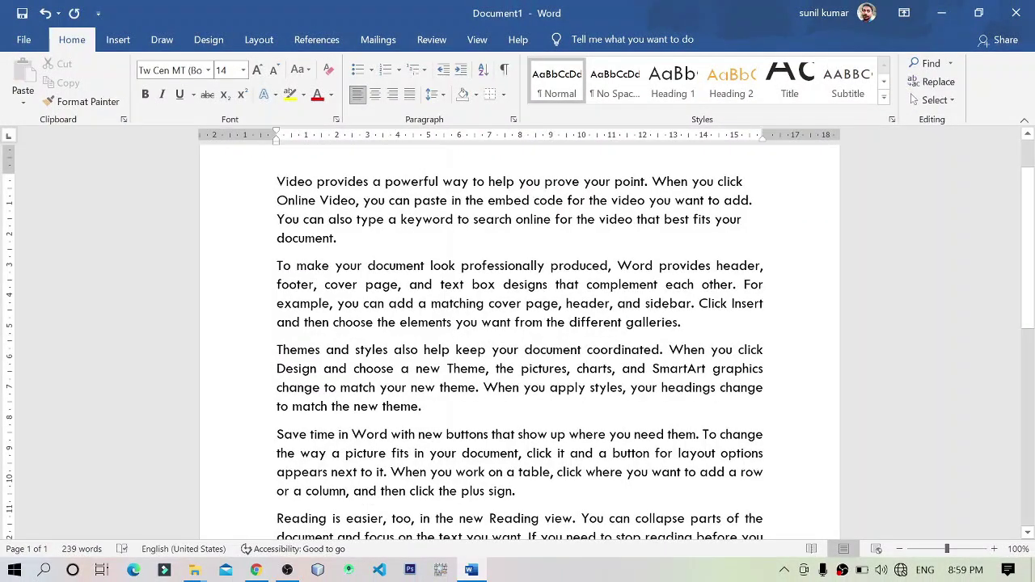
drag(718, 154, 750, 204)
key(e)
mouse_move(730, 166)
mouse_down()
mouse_move(755, 238)
mouse_move(767, 239)
mouse_move(782, 322)
mouse_up()
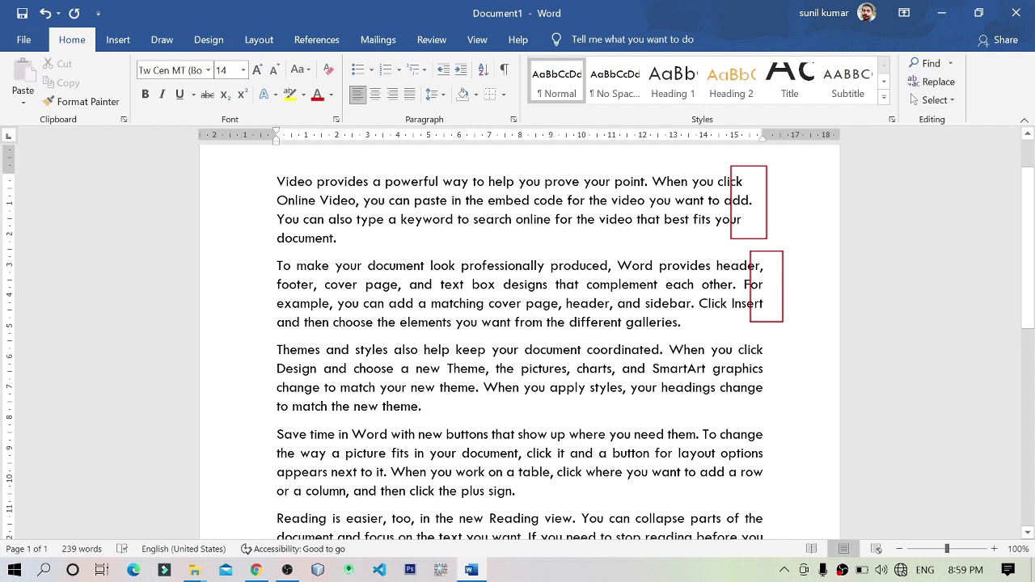
Add a right-aligned line reading "F;askdf;alksdf;" at the end of the document.
key(ctrl+End)
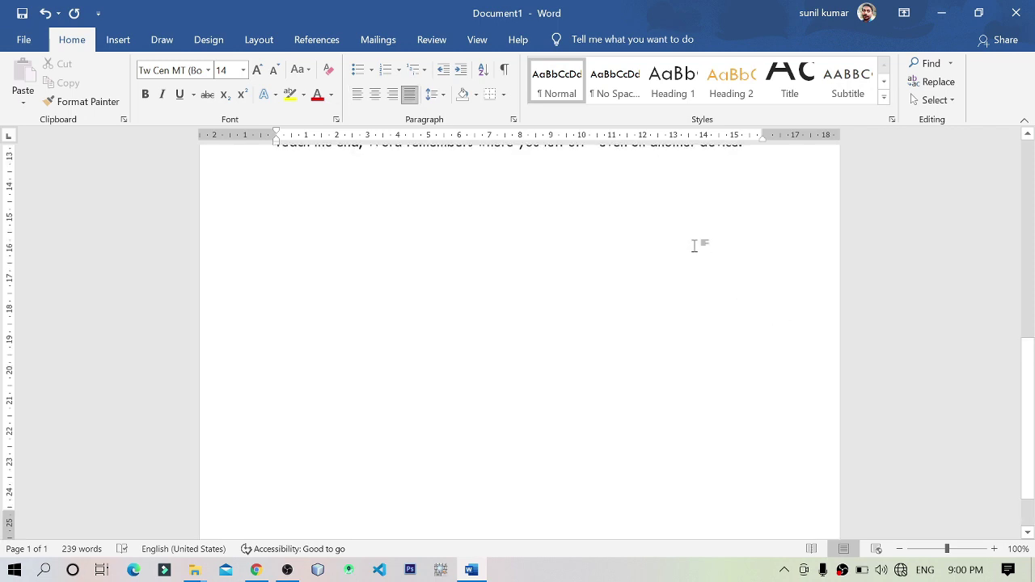
click(392, 94)
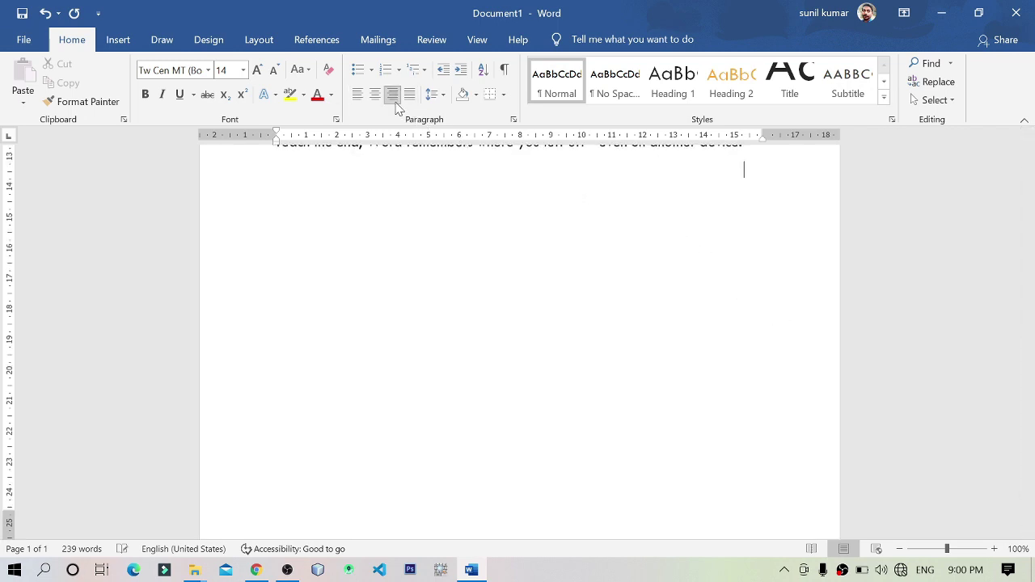
text(F;askdf;alksdf;)
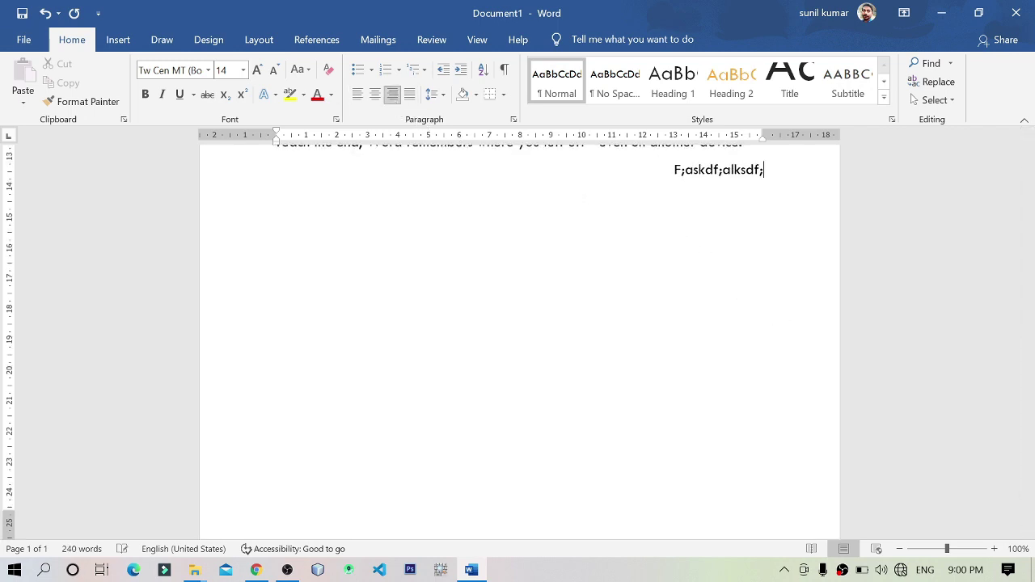
key(Return)
Add a centered line reading "Dflajkhdslfjhaldjskf" below the right-aligned line.
click(375, 94)
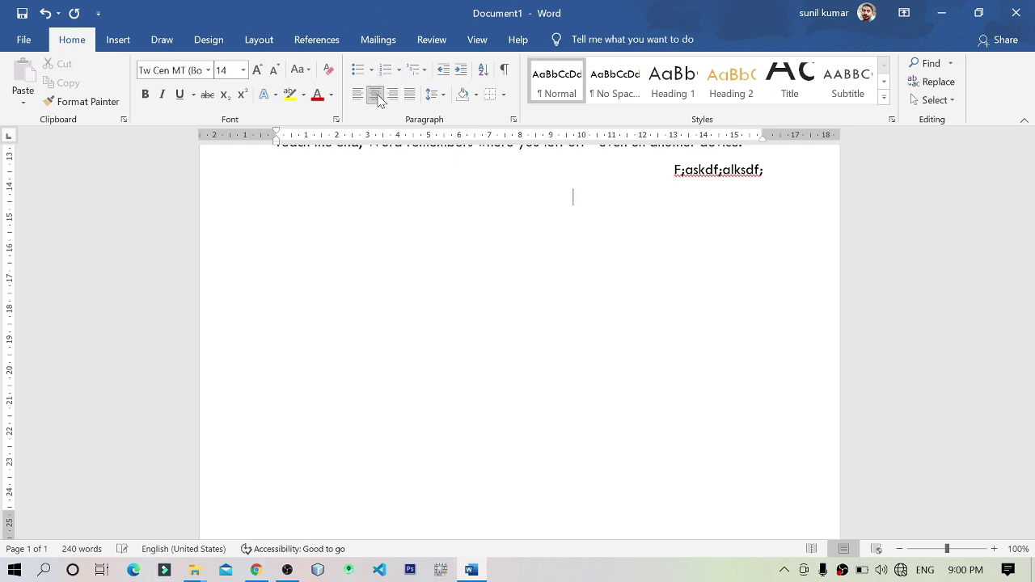
text(dflajkhdslfjhaldjskf)
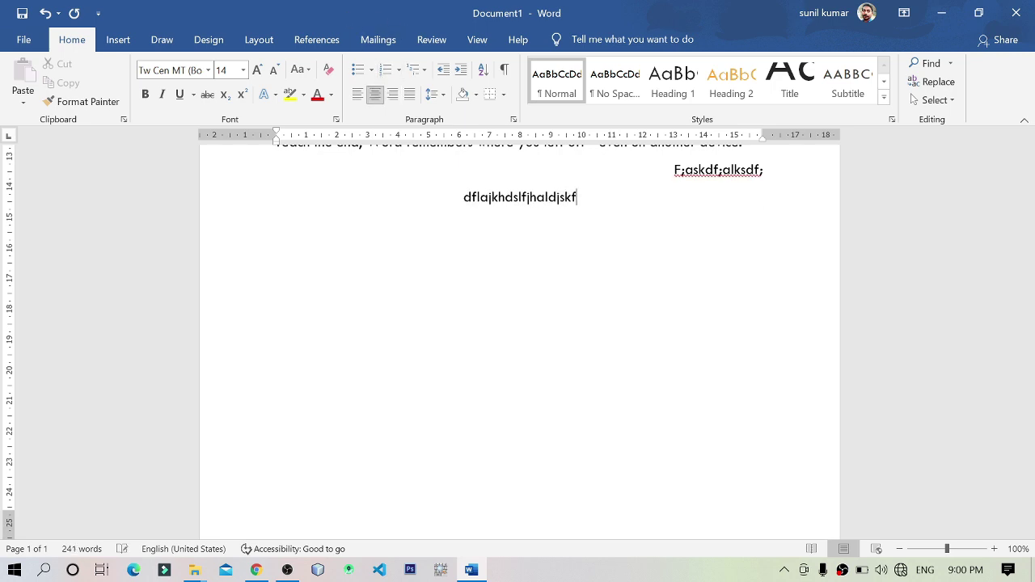
click(357, 96)
key(ctrl+e)
key(Return)
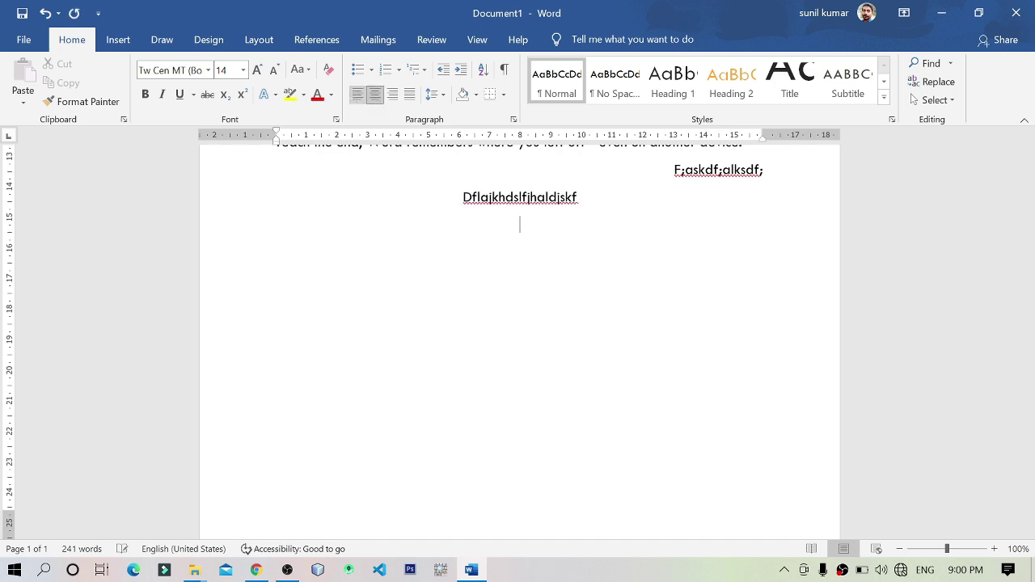
Add a left-aligned line reading "Ja;skdf;" below the centered line.
click(360, 101)
text(Ja;skdf;)
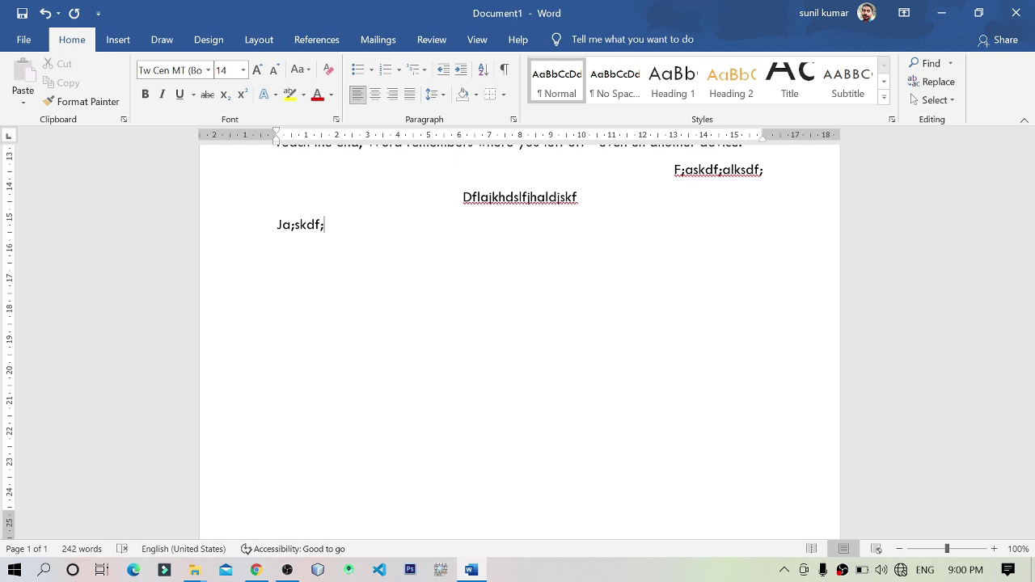
scroll(439, 270, up, 2)
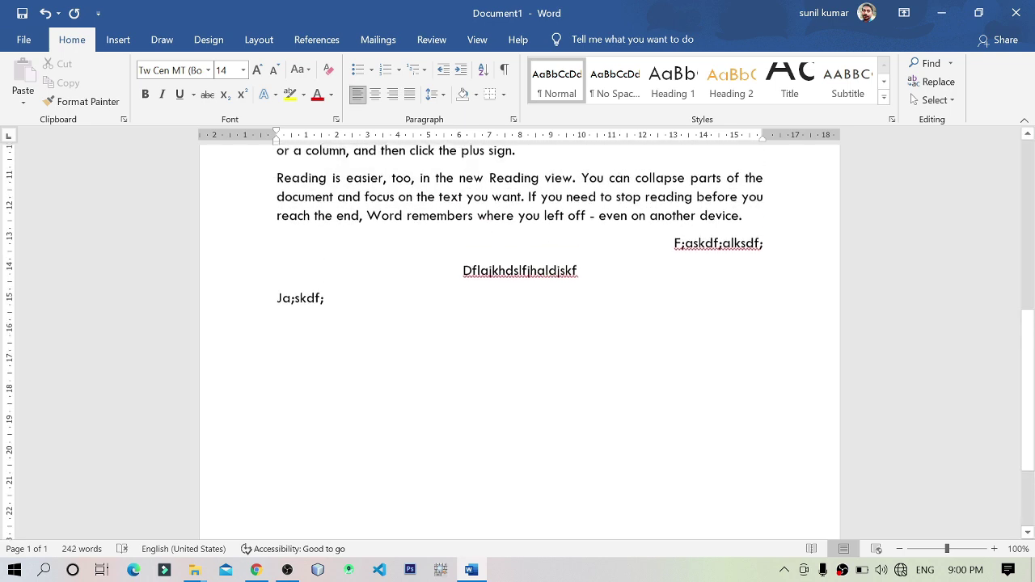